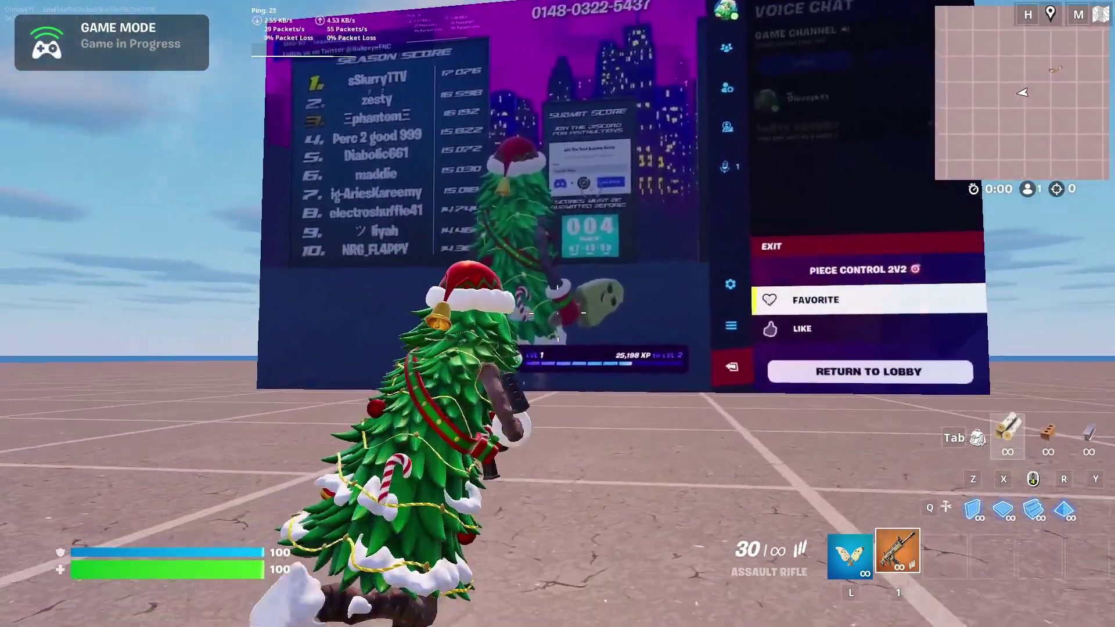
{"action": "left_click", "coordinate": [778, 300]}
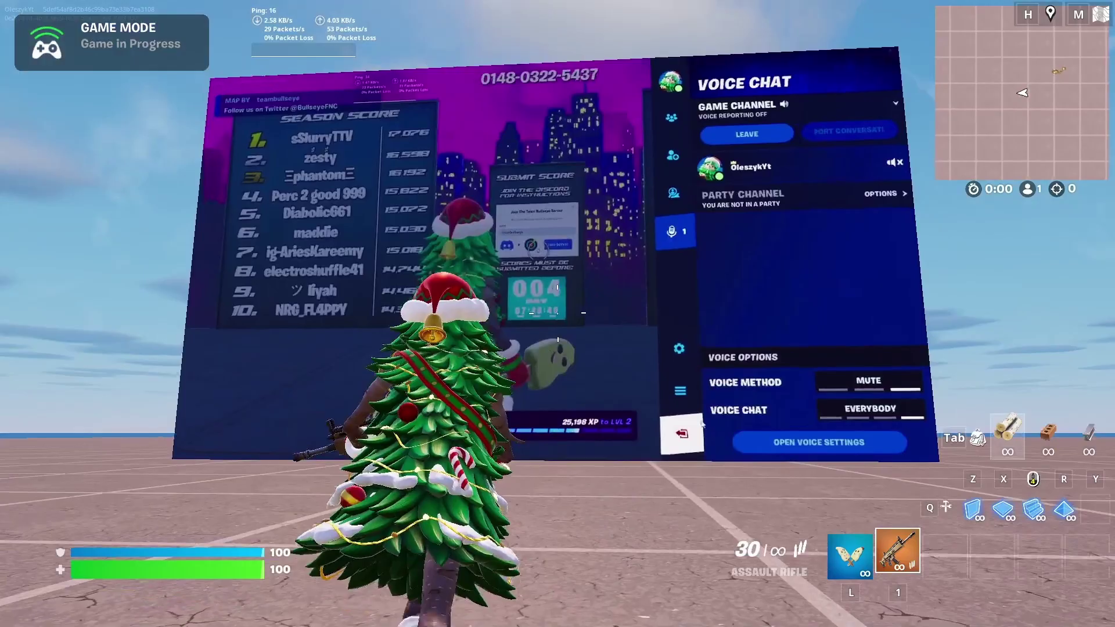
{"action": "mouse_move", "coordinate": [701, 425]}
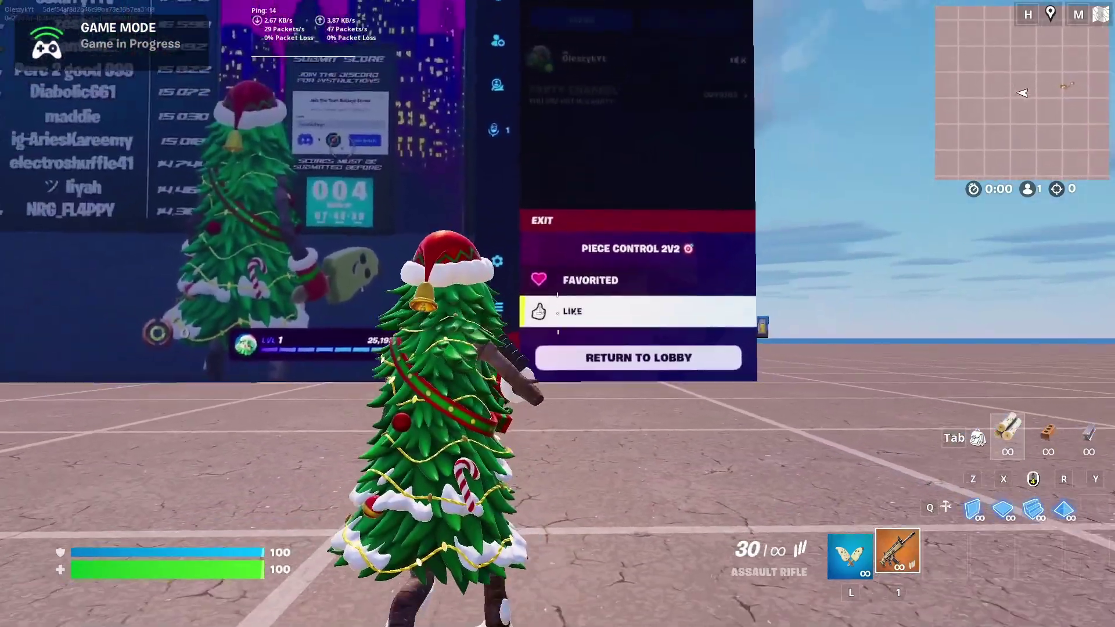
{"action": "left_click", "coordinate": [639, 311]}
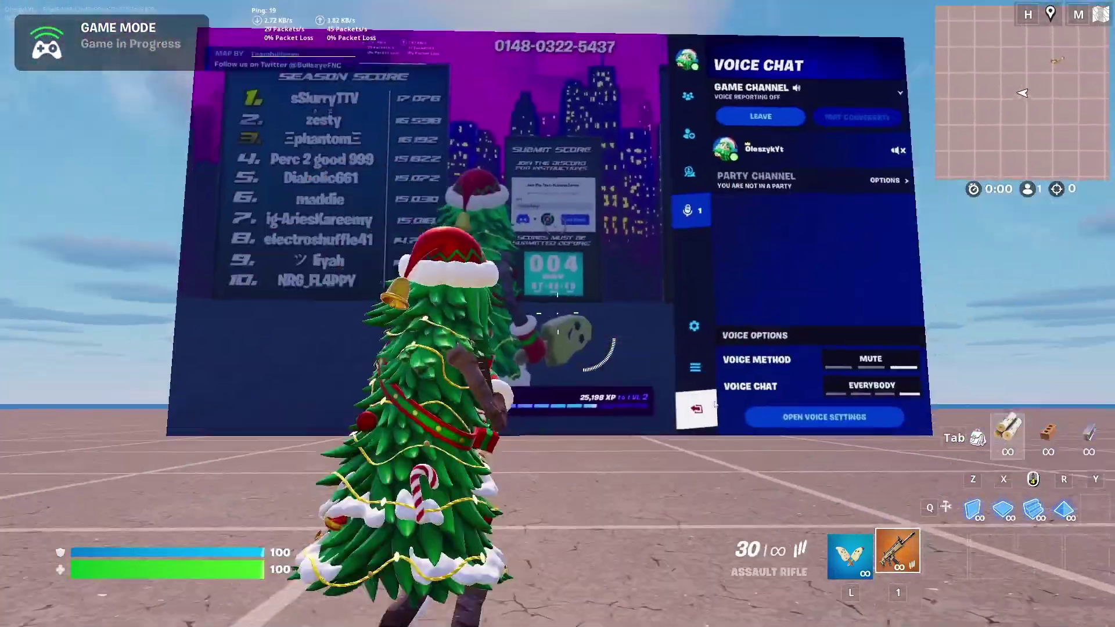
{"action": "mouse_move", "coordinate": [713, 407]}
{"action": "left_click", "coordinate": [694, 325]}
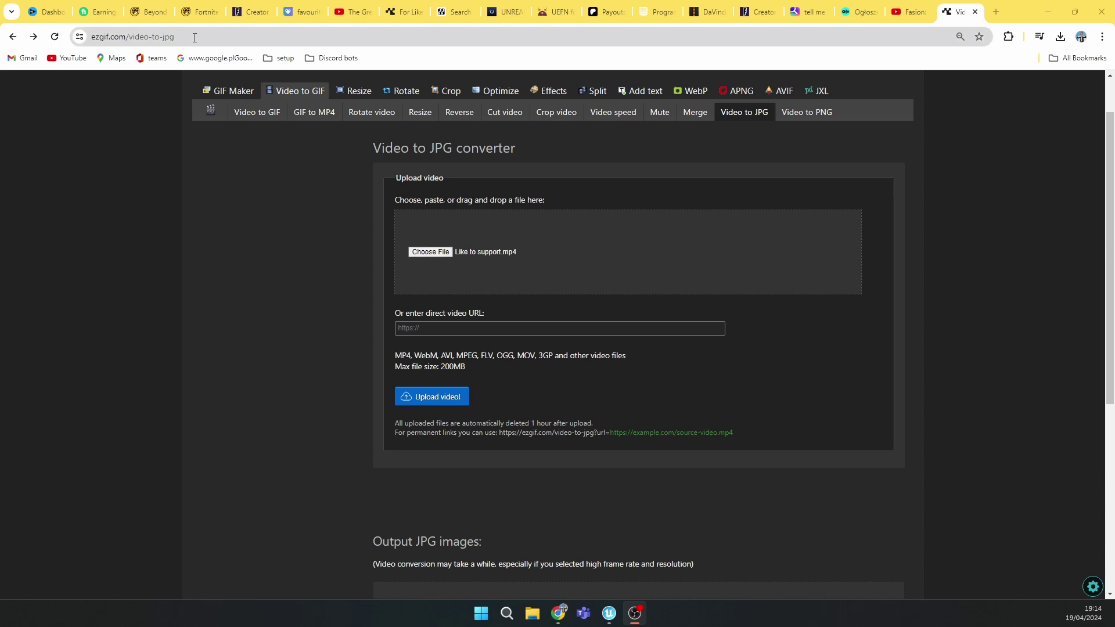
- Upload the video file Like to support.mp4 to the Video to JPG converter
{"action": "left_click", "coordinate": [439, 255]}
{"action": "scroll", "coordinate": [258, 150], "scroll_direction": "up", "scroll_amount": 5}
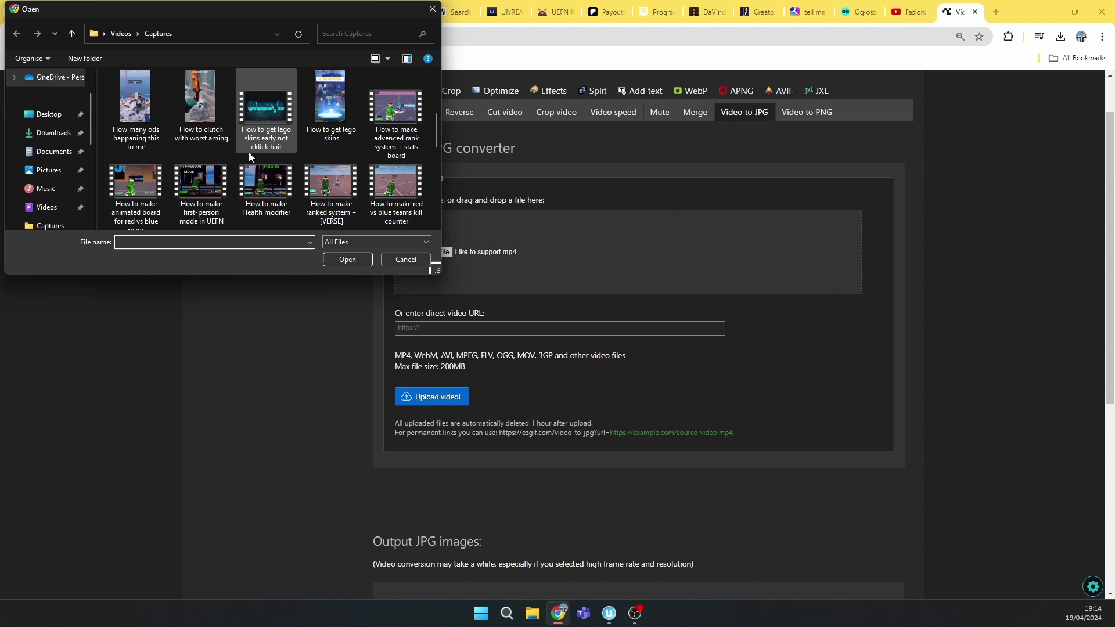
{"action": "double_click", "coordinate": [257, 116]}
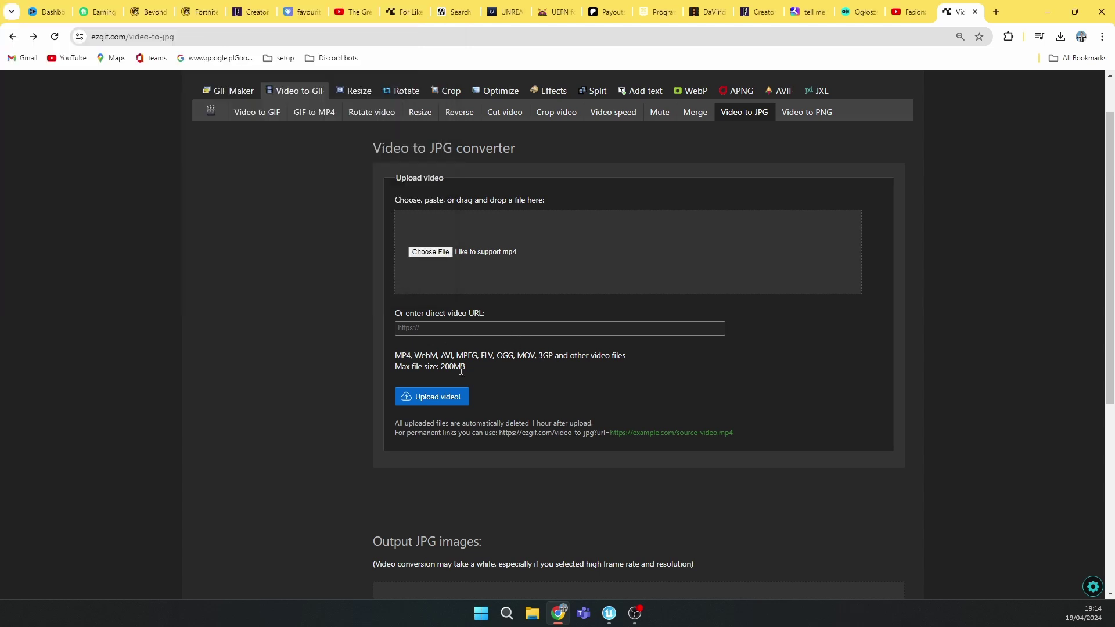
{"action": "left_click", "coordinate": [431, 397]}
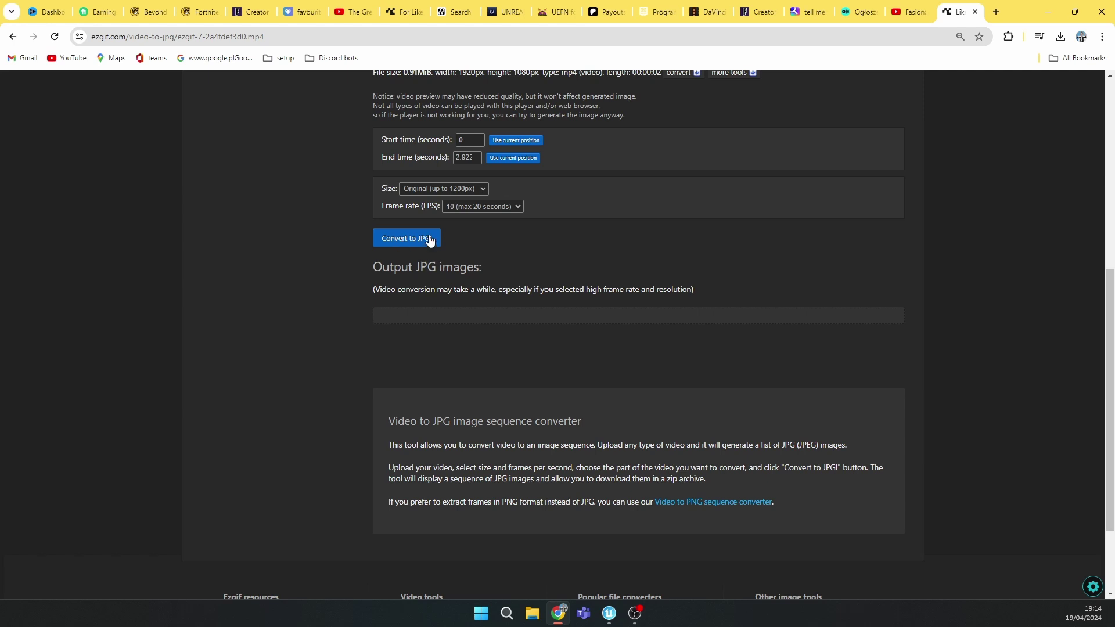
- Convert the uploaded video to JPG images at a frame rate of 20 FPS and look over the output frames
{"action": "left_click", "coordinate": [499, 208]}
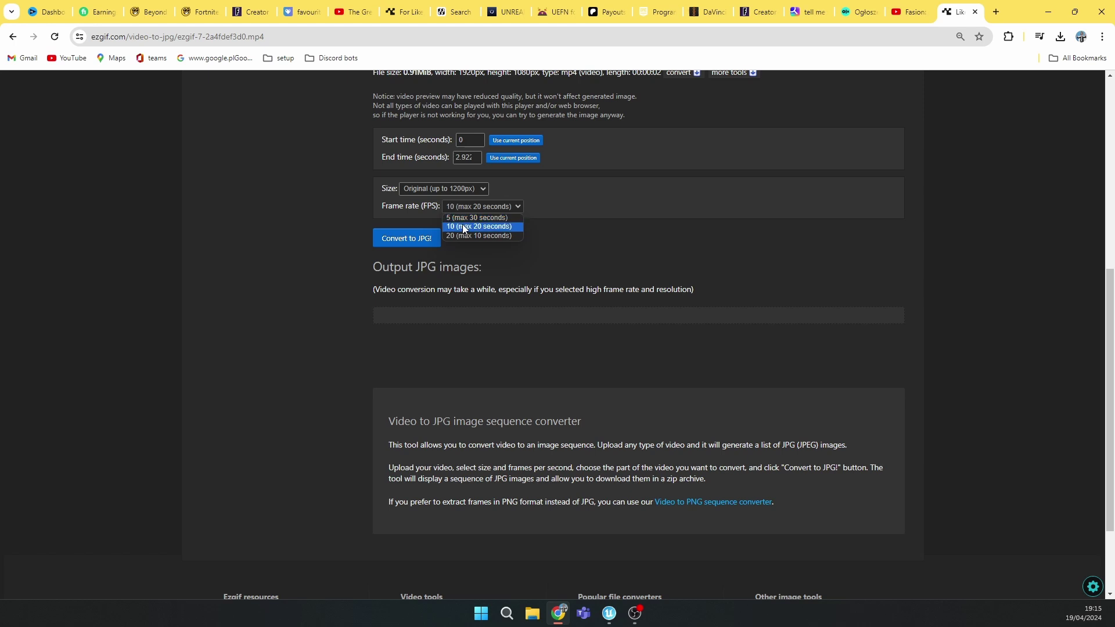
{"action": "left_click", "coordinate": [479, 235]}
{"action": "left_click", "coordinate": [411, 239]}
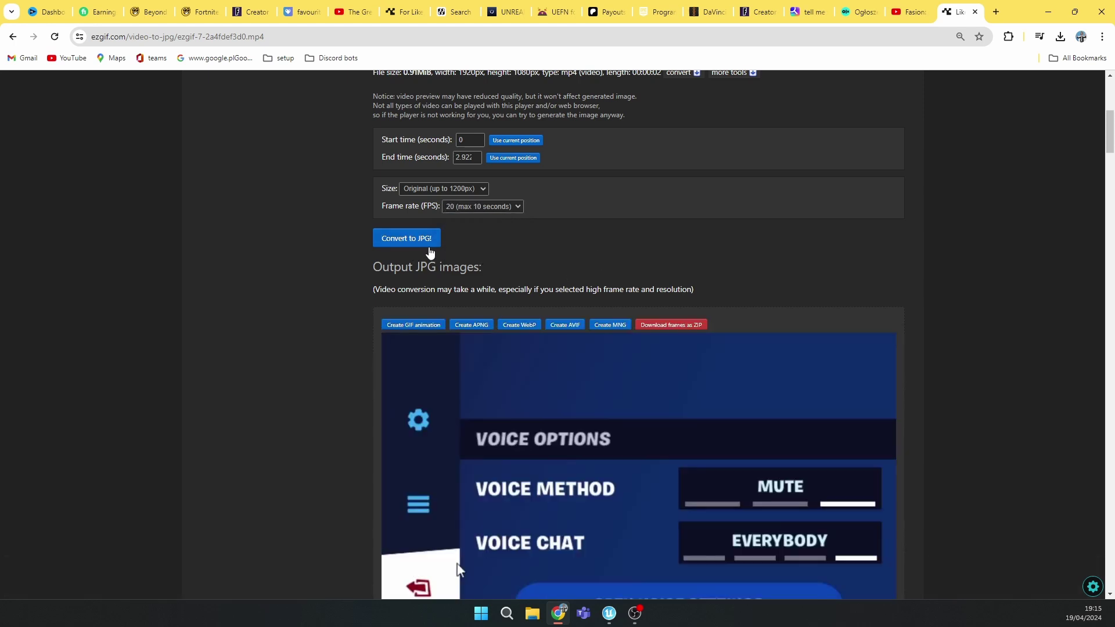
{"action": "scroll", "coordinate": [518, 246], "scroll_direction": "down", "scroll_amount": 2}
{"action": "scroll", "coordinate": [665, 232], "scroll_direction": "down", "scroll_amount": 3}
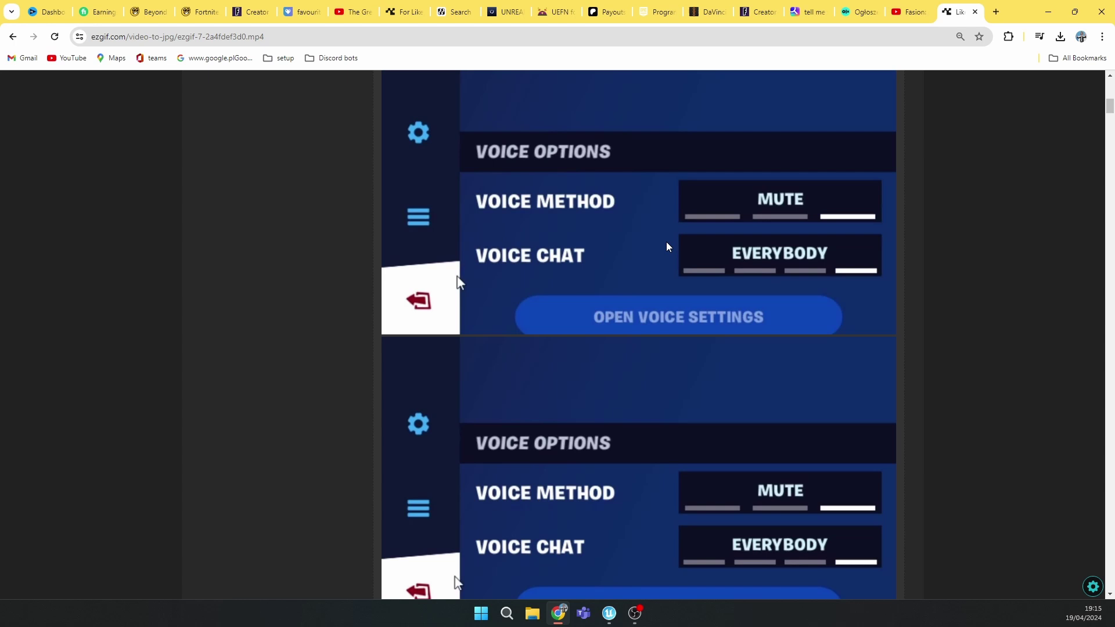
{"action": "scroll", "coordinate": [667, 251], "scroll_direction": "up", "scroll_amount": 4}
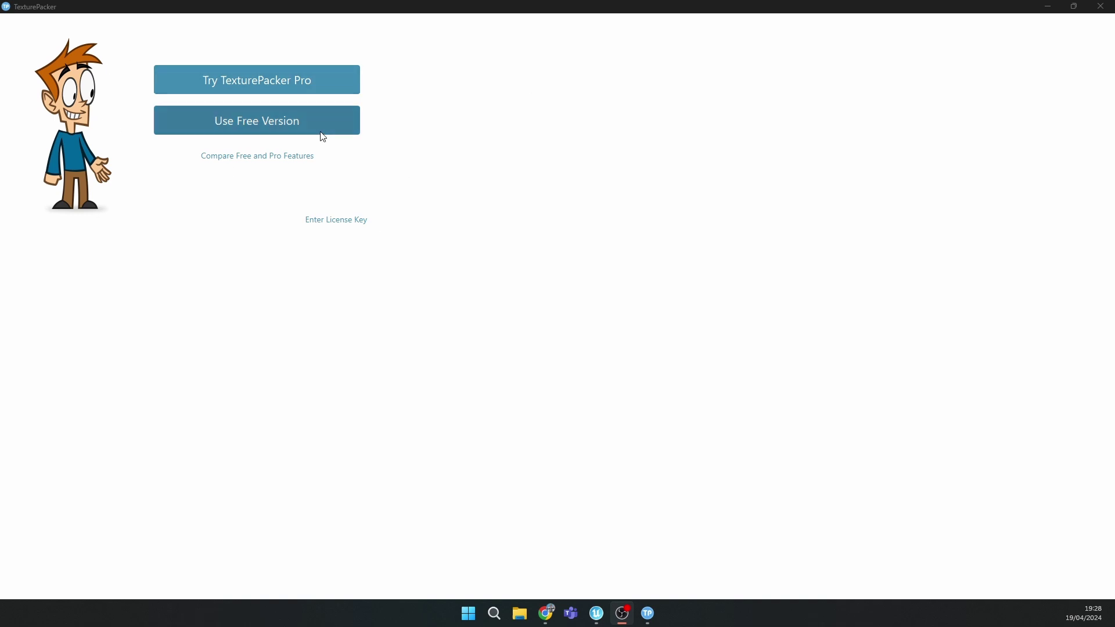
- Switch to the free version of TexturePacker and add all JPG frames from the ezgif-7-69ae394df4-jpg download folder as sprites
{"action": "left_click", "coordinate": [268, 116]}
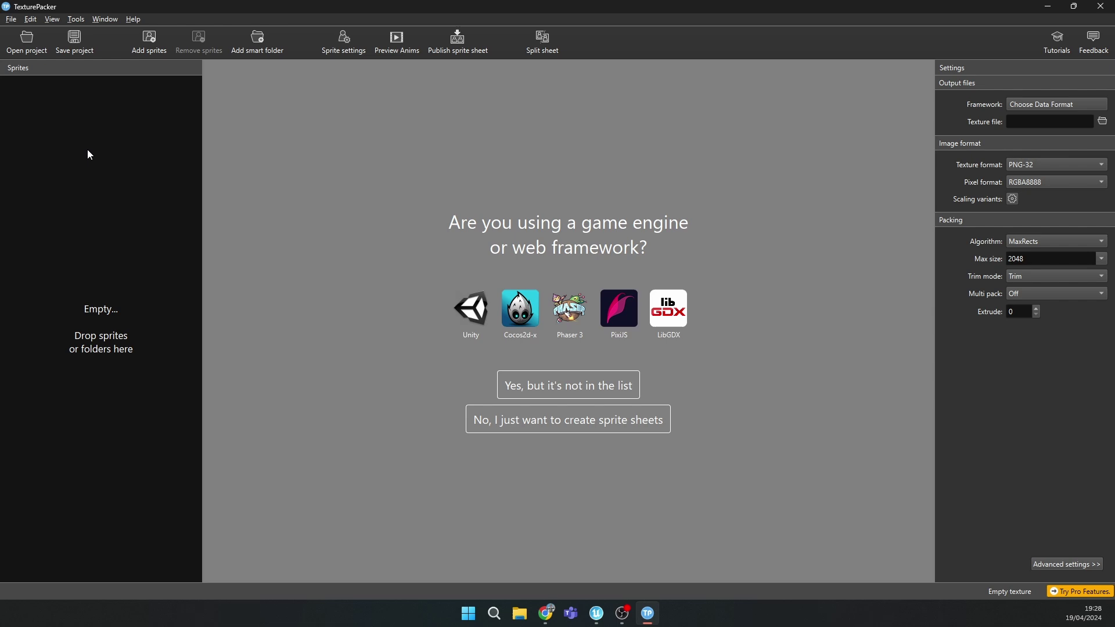
{"action": "left_click", "coordinate": [156, 50]}
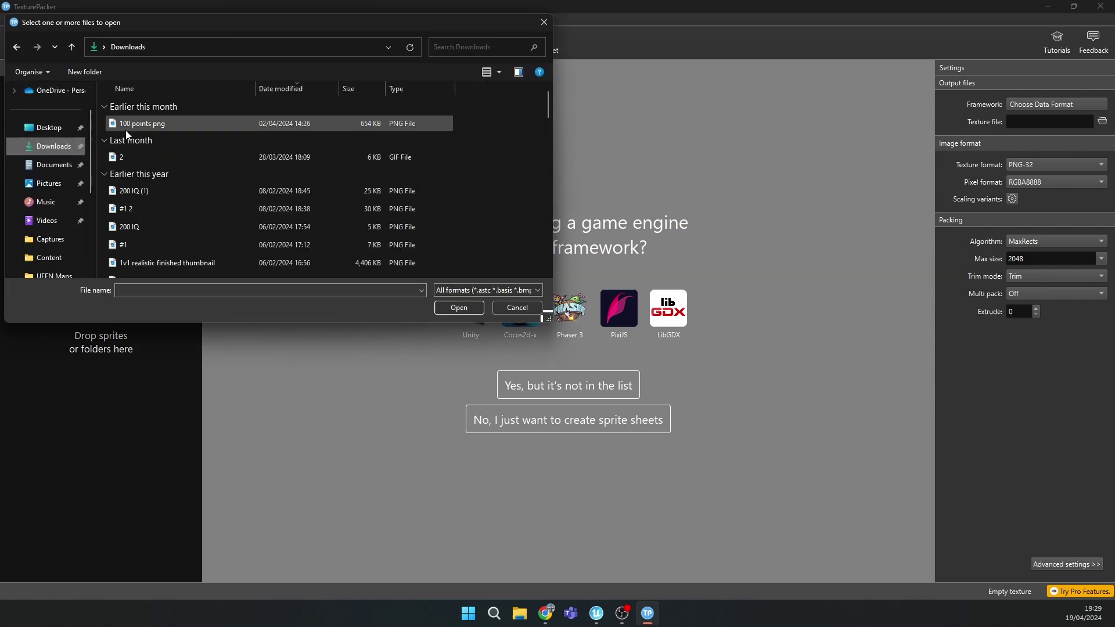
{"action": "double_click", "coordinate": [128, 141]}
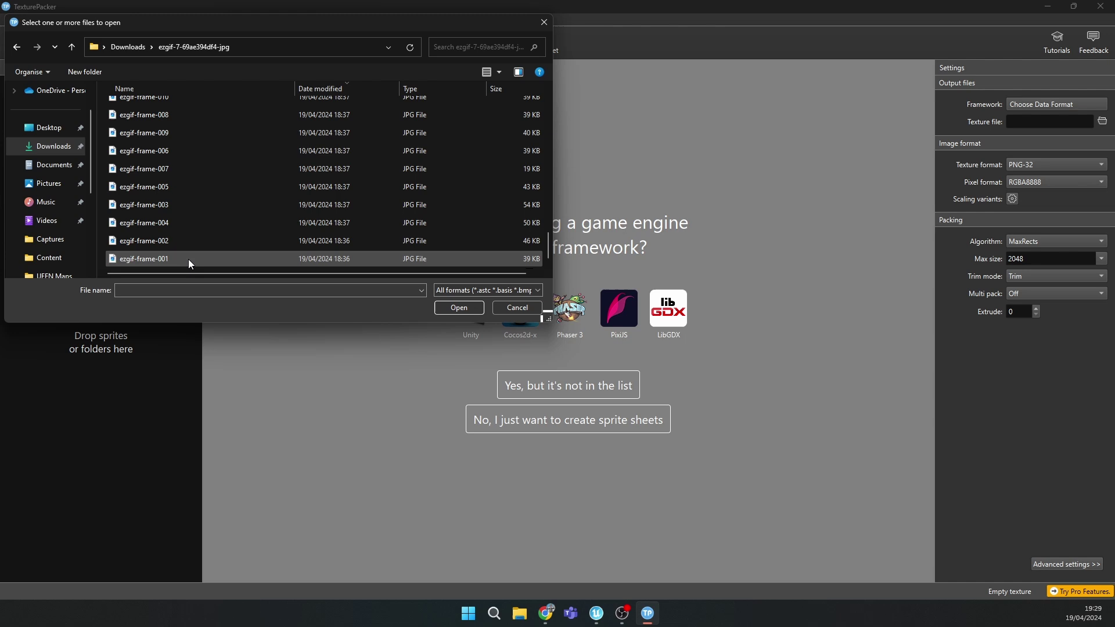
{"action": "left_click", "coordinate": [189, 259]}
{"action": "scroll", "coordinate": [228, 219], "scroll_direction": "up", "scroll_amount": 7}
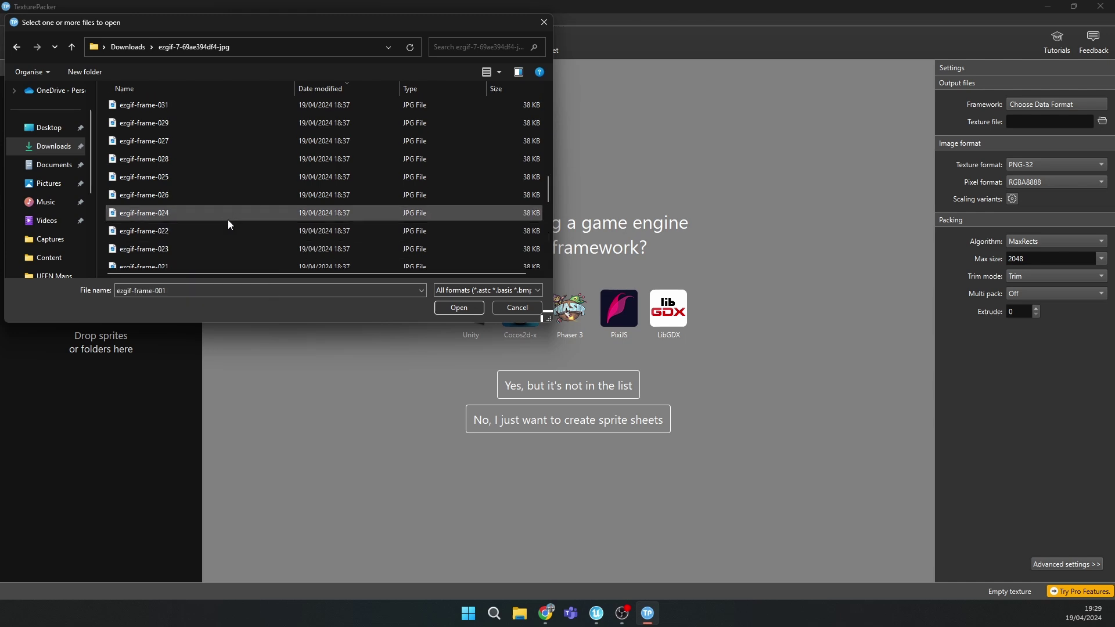
{"action": "scroll", "coordinate": [228, 219], "scroll_direction": "up", "scroll_amount": 10}
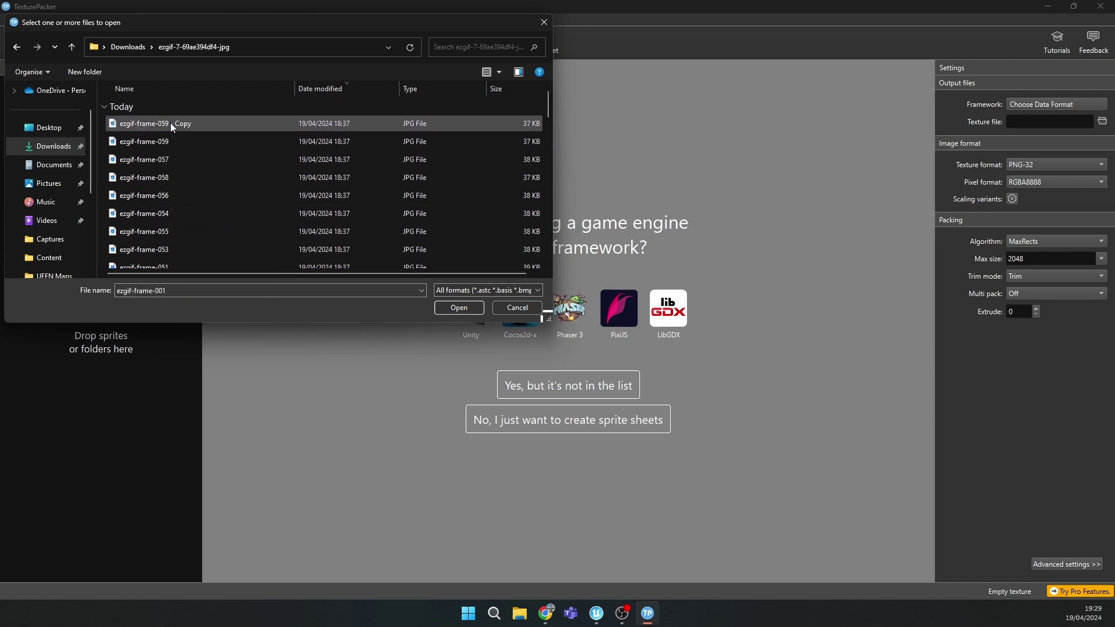
{"action": "key", "text": "ctrl+a"}
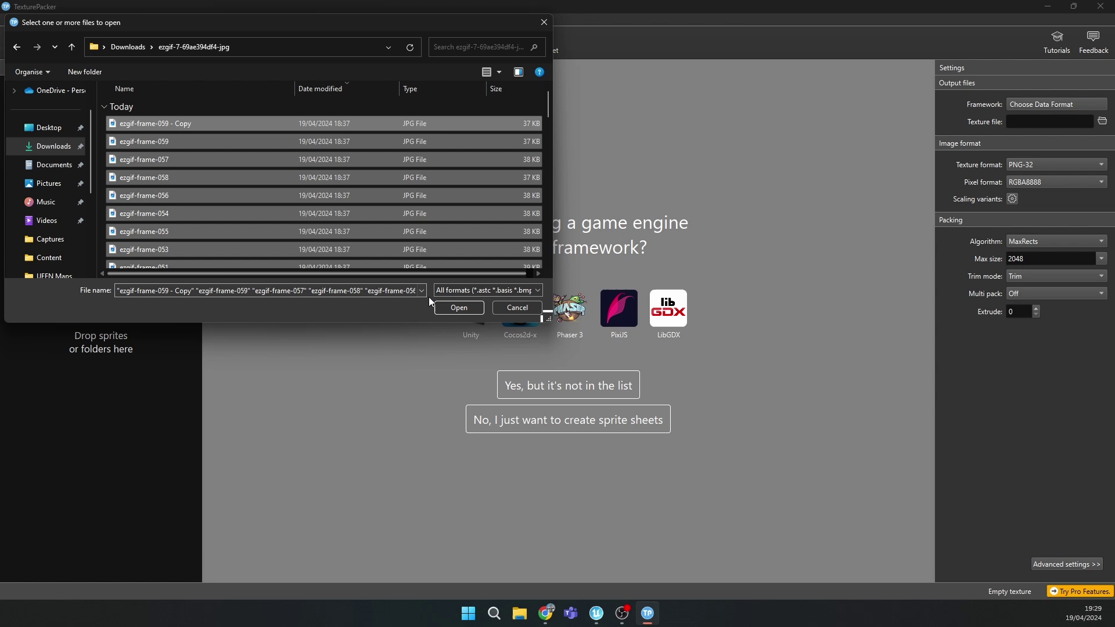
{"action": "left_click", "coordinate": [443, 307]}
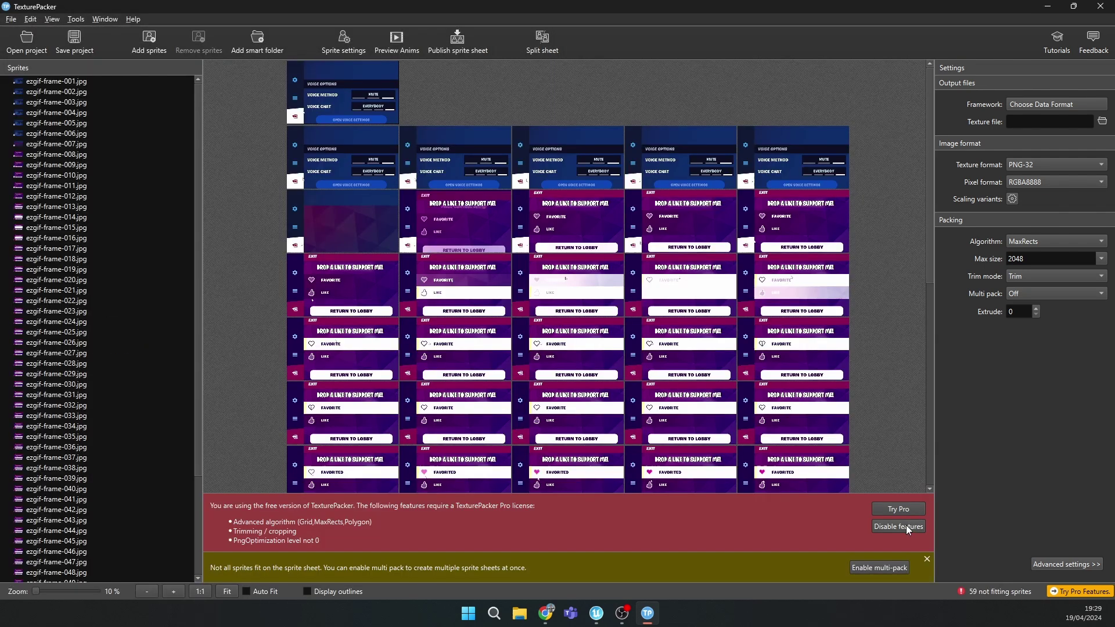
- Disable the features that need a Pro license and always ignore the multi-pack warning
{"action": "left_click", "coordinate": [905, 525]}
{"action": "left_click", "coordinate": [926, 561]}
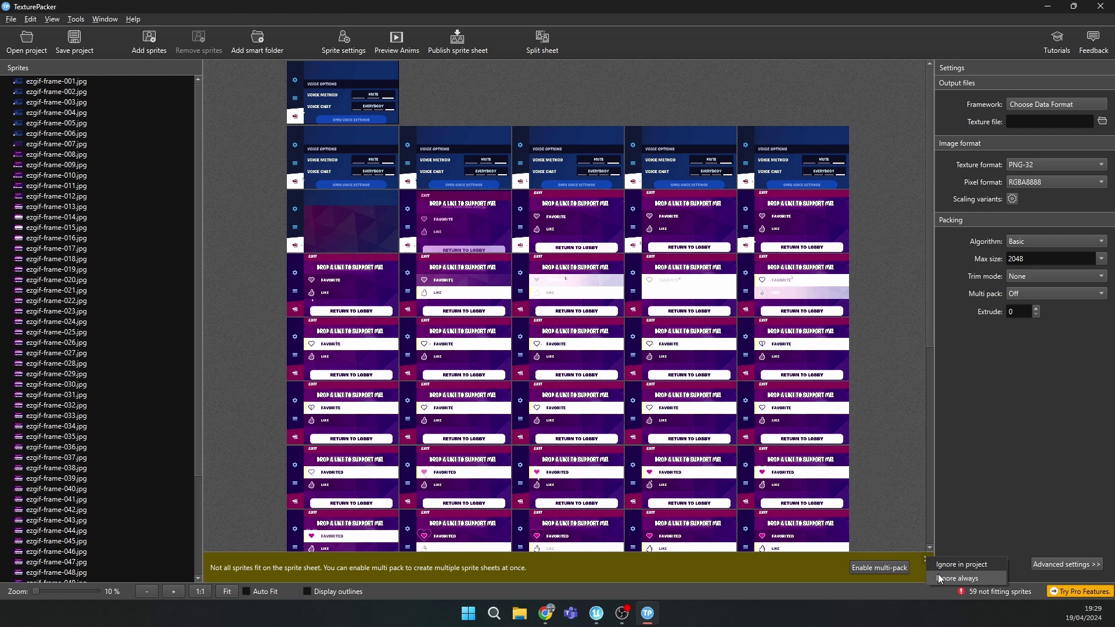
{"action": "left_click", "coordinate": [940, 578]}
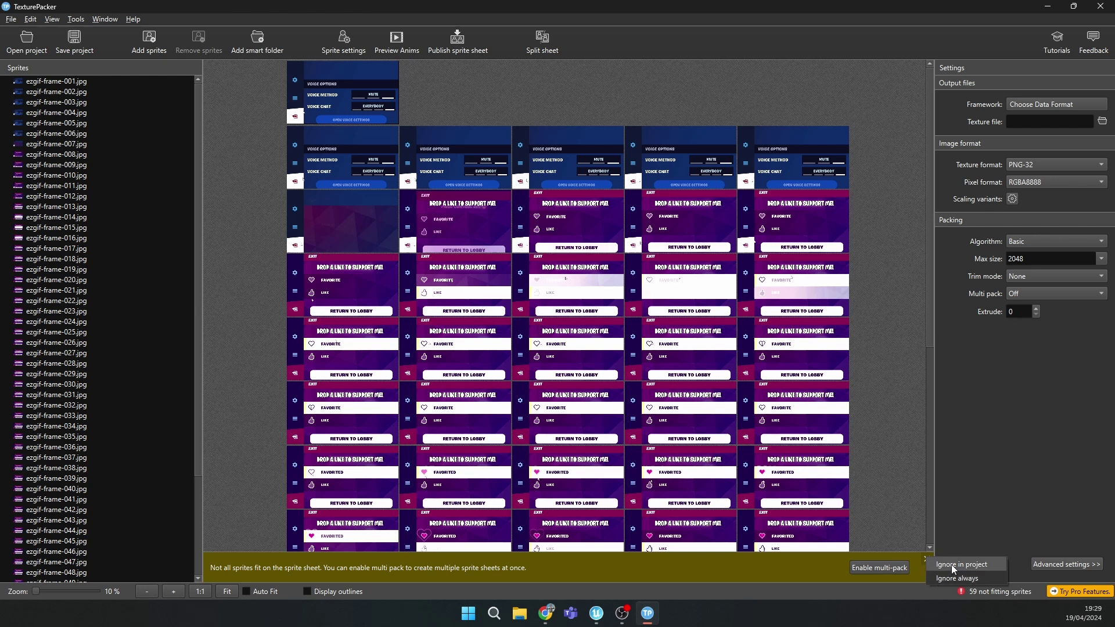
- Select all sprites in the list, from ezgif-frame-001.jpg to ezgif-frame-059.jpg
{"action": "left_click", "coordinate": [317, 122]}
{"action": "scroll", "coordinate": [751, 256], "scroll_direction": "down", "scroll_amount": 5}
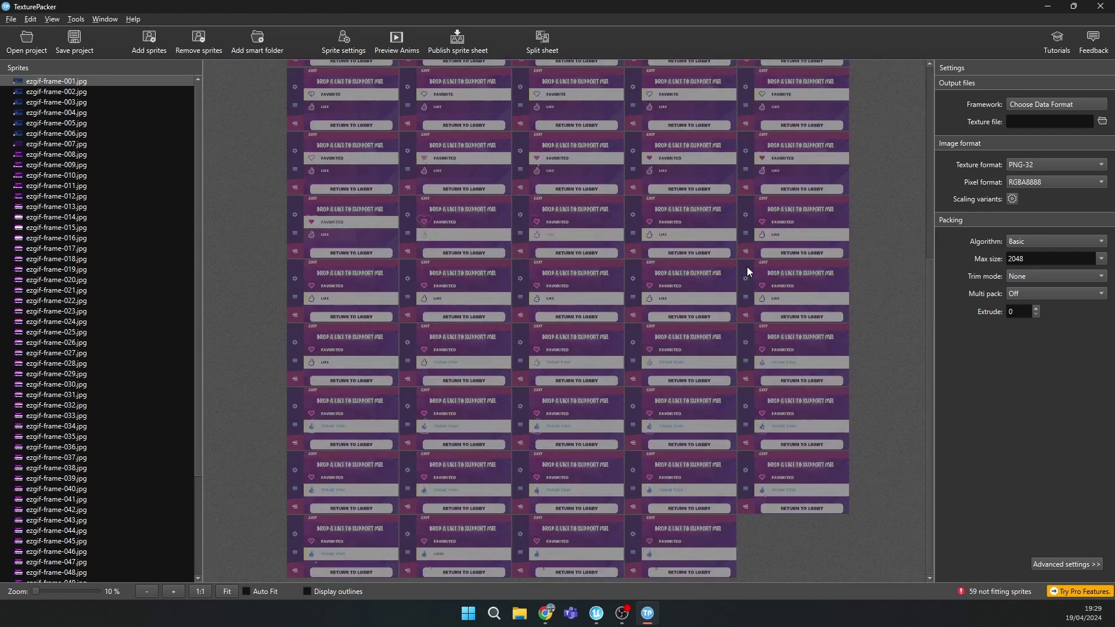
{"action": "left_click", "coordinate": [855, 549]}
{"action": "left_click", "coordinate": [43, 82]}
{"action": "scroll", "coordinate": [124, 121], "scroll_direction": "down", "scroll_amount": 4}
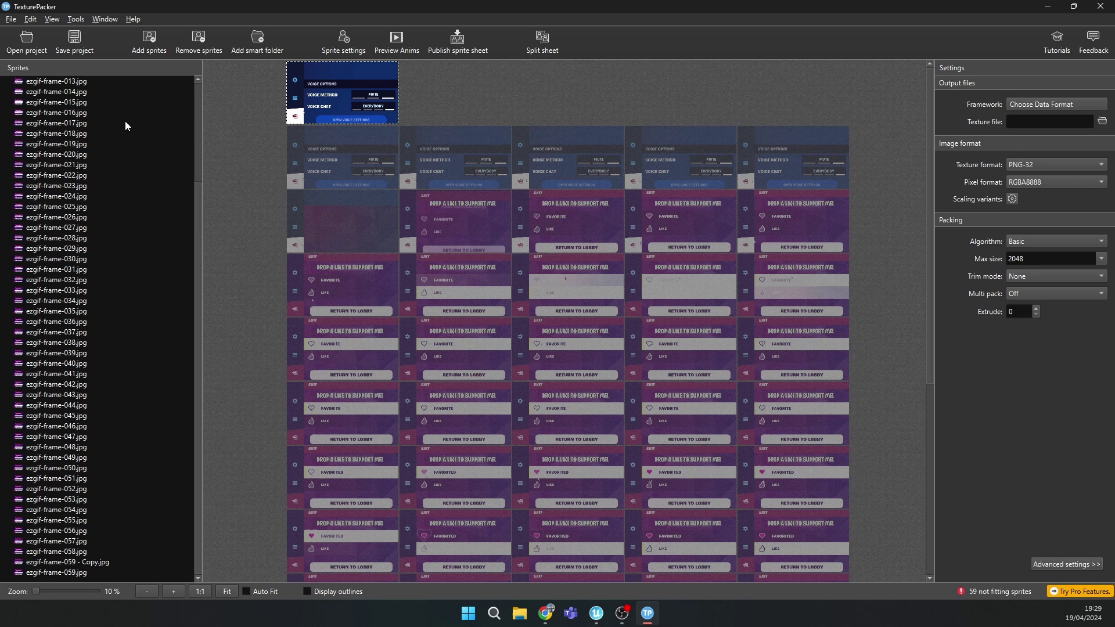
{"action": "left_click", "coordinate": [78, 573], "text": "shift"}
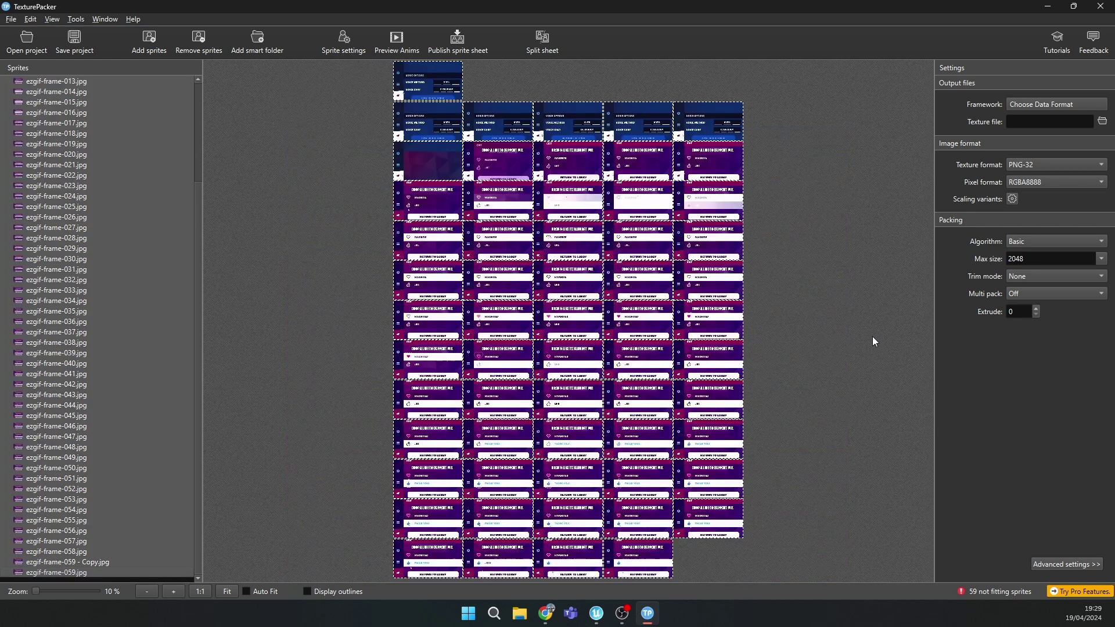
- Set the maximum size of the sprite sheet to 8014
{"action": "left_click", "coordinate": [1029, 259]}
{"action": "key", "text": "BackSpace"}
{"action": "key", "text": "BackSpace"}
{"action": "key", "text": "BackSpace"}
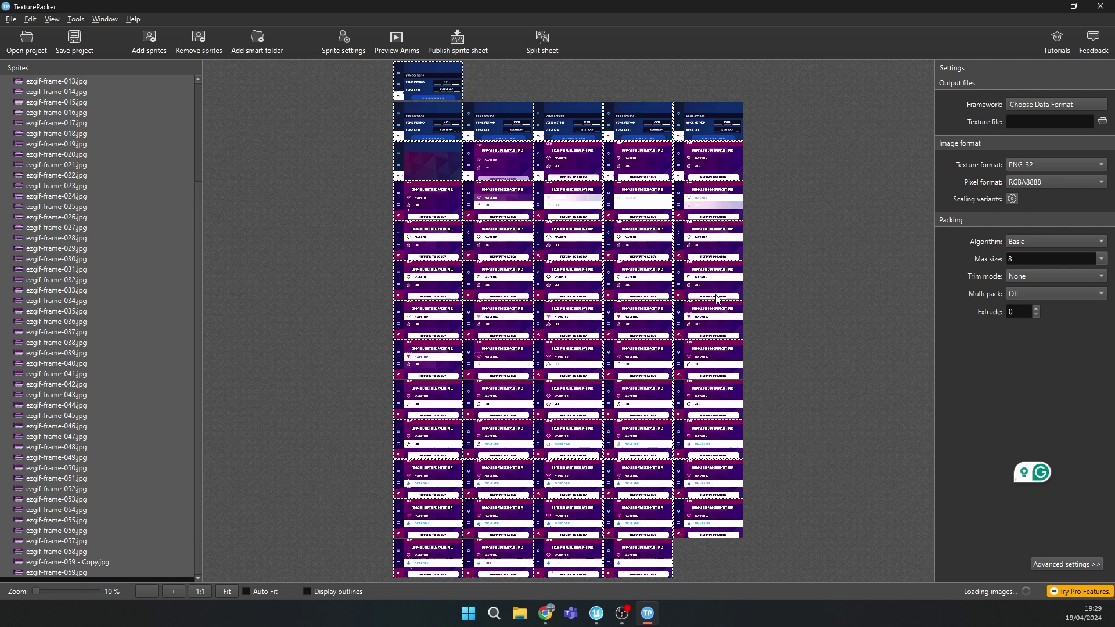
{"action": "type", "text": "8014"}
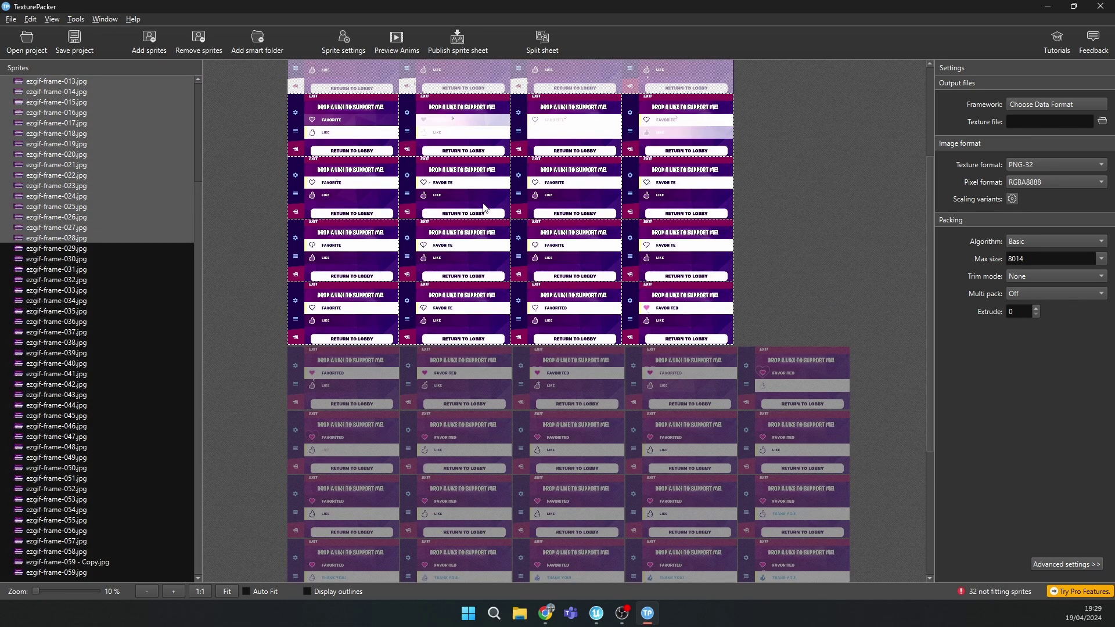
- Set the sprite-specific scaling of all frames, from the first to the last, to 0.6 and return to the sheet
{"action": "left_click", "coordinate": [673, 308]}
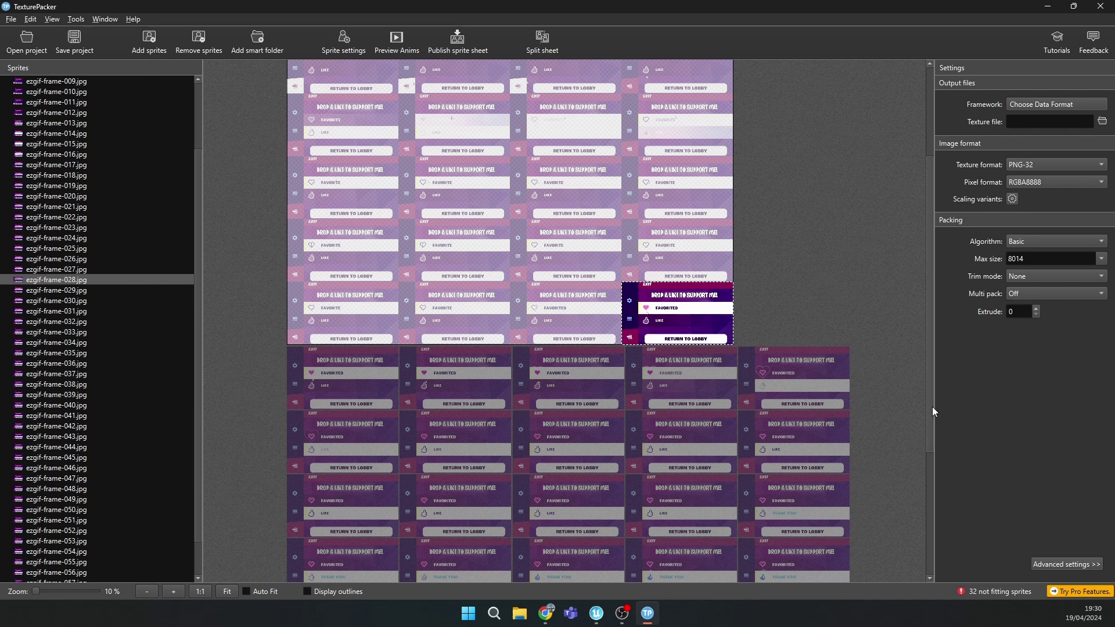
{"action": "scroll", "coordinate": [916, 299], "scroll_direction": "up", "scroll_amount": 2}
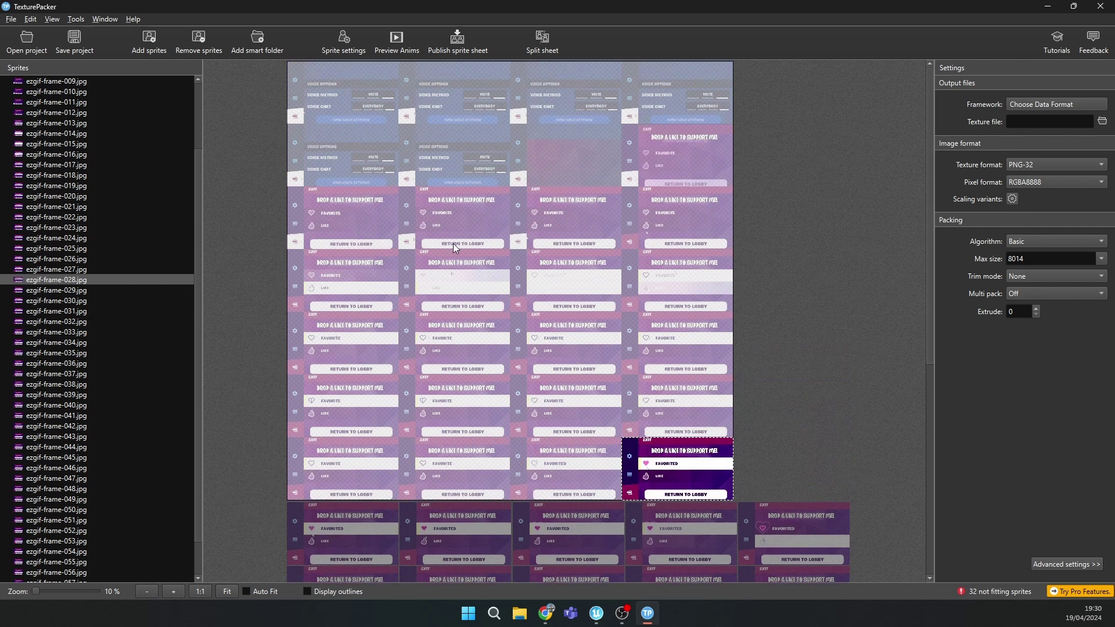
{"action": "left_click_drag", "start_coordinate": [929, 353], "coordinate": [914, 279]}
{"action": "double_click", "coordinate": [354, 119]}
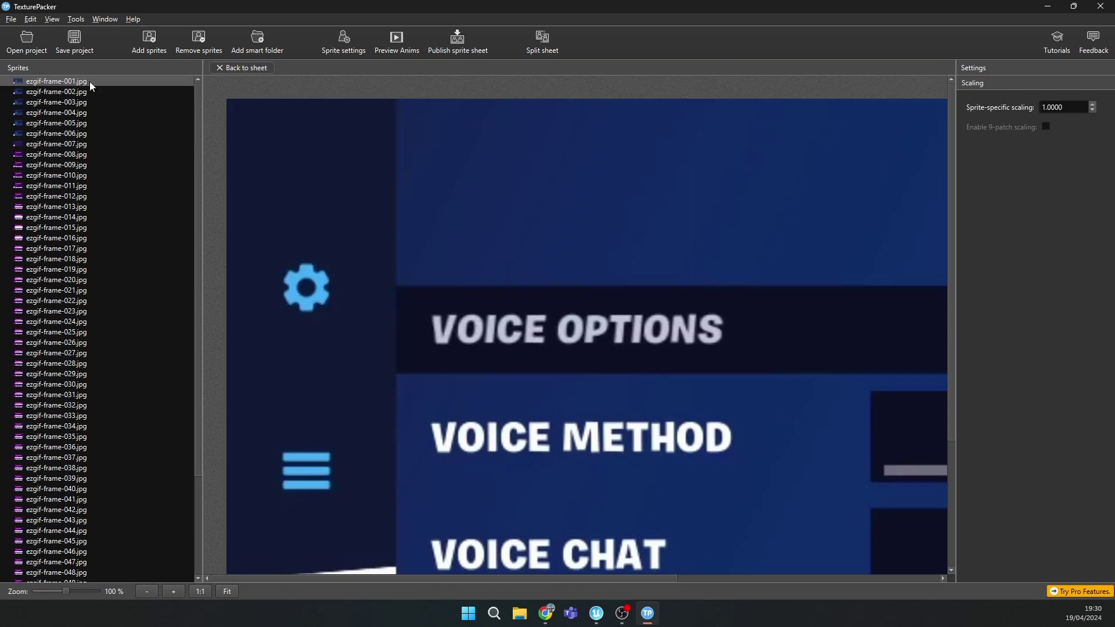
{"action": "scroll", "coordinate": [305, 154], "scroll_direction": "down", "scroll_amount": 9, "text": "ctrl"}
{"action": "double_click", "coordinate": [96, 84]}
{"action": "scroll", "coordinate": [56, 346], "scroll_direction": "down", "scroll_amount": 4}
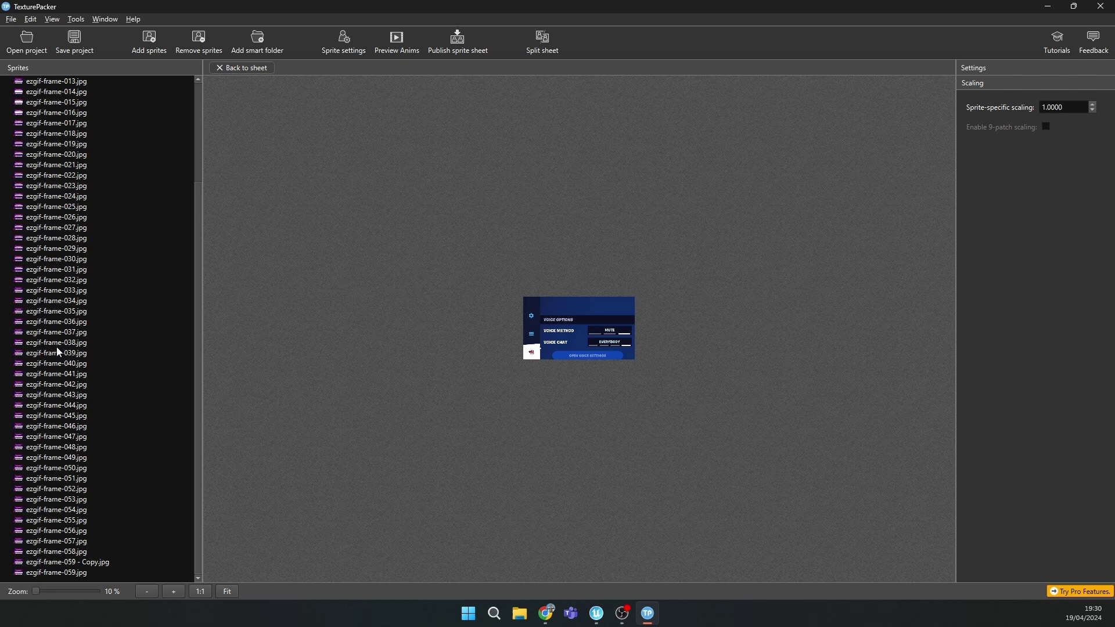
{"action": "left_click", "coordinate": [101, 573], "text": "shift"}
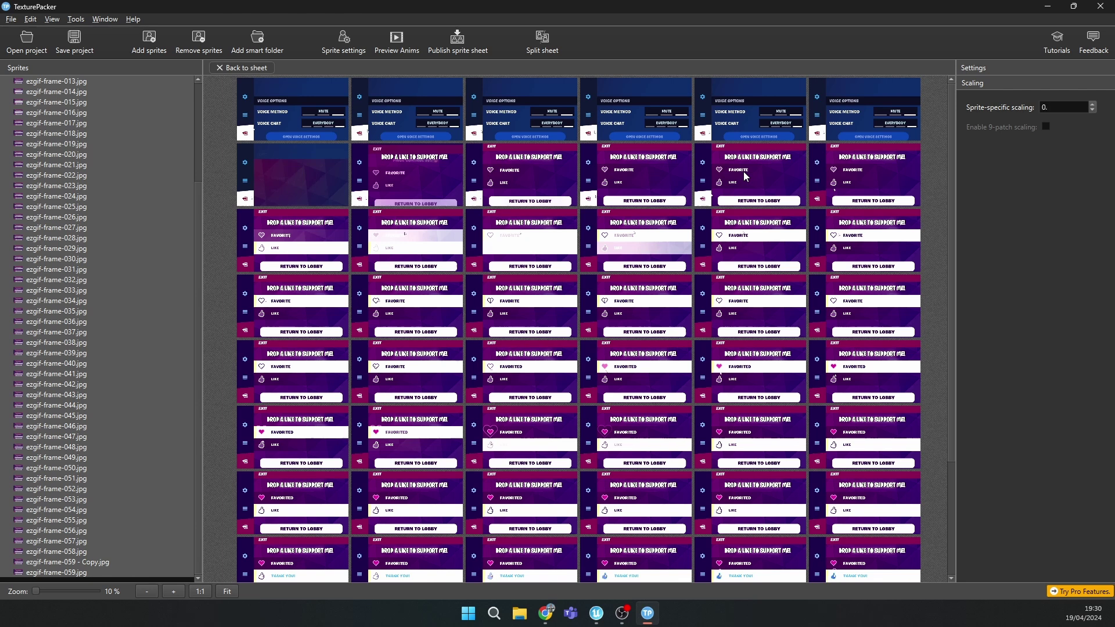
{"action": "type", "text": "6"}
{"action": "key", "text": "Return"}
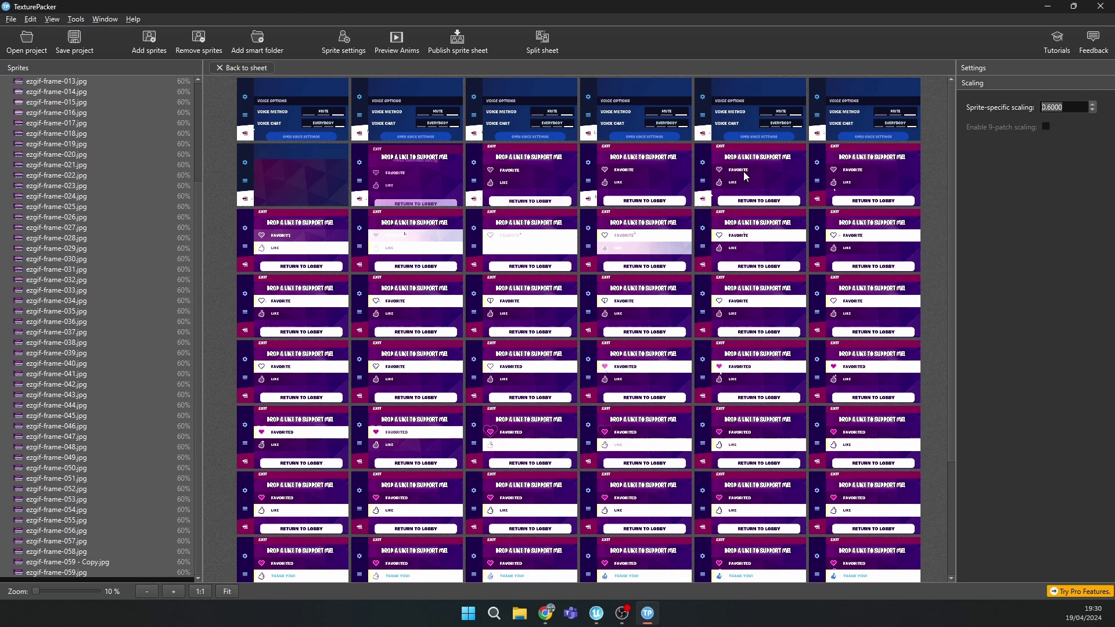
{"action": "left_click", "coordinate": [234, 66]}
- Examine whether all frames fit on the packed sprite sheet, selecting them all and clearing the selection
{"action": "scroll", "coordinate": [559, 363], "scroll_direction": "up", "scroll_amount": 8, "text": "ctrl"}
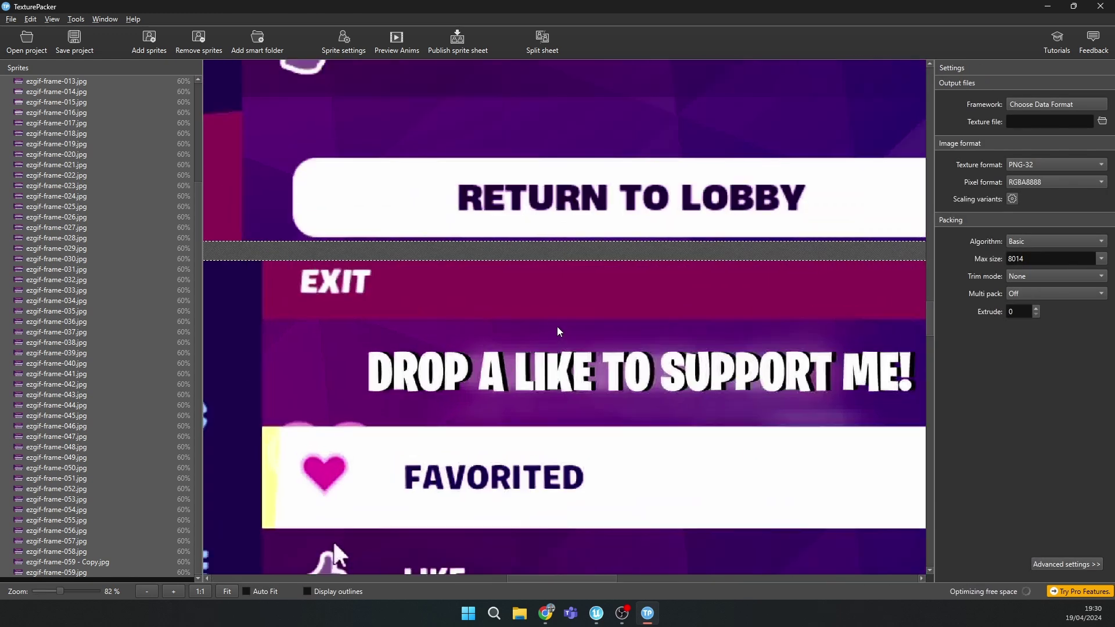
{"action": "scroll", "coordinate": [559, 332], "scroll_direction": "down", "scroll_amount": 6}
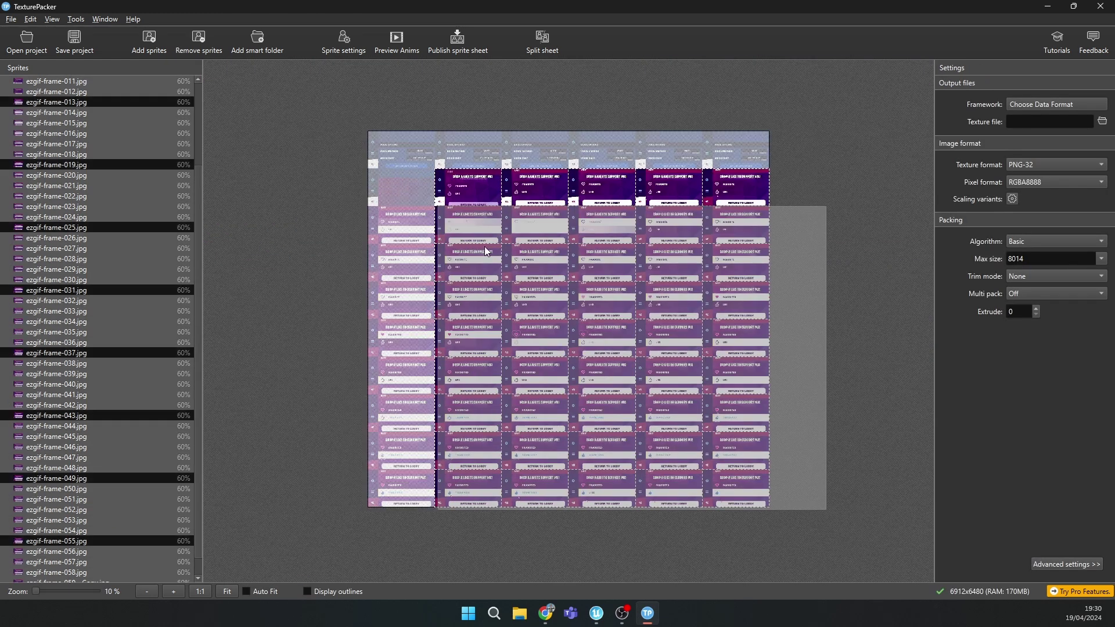
{"action": "left_click_drag", "start_coordinate": [484, 246], "coordinate": [332, 120]}
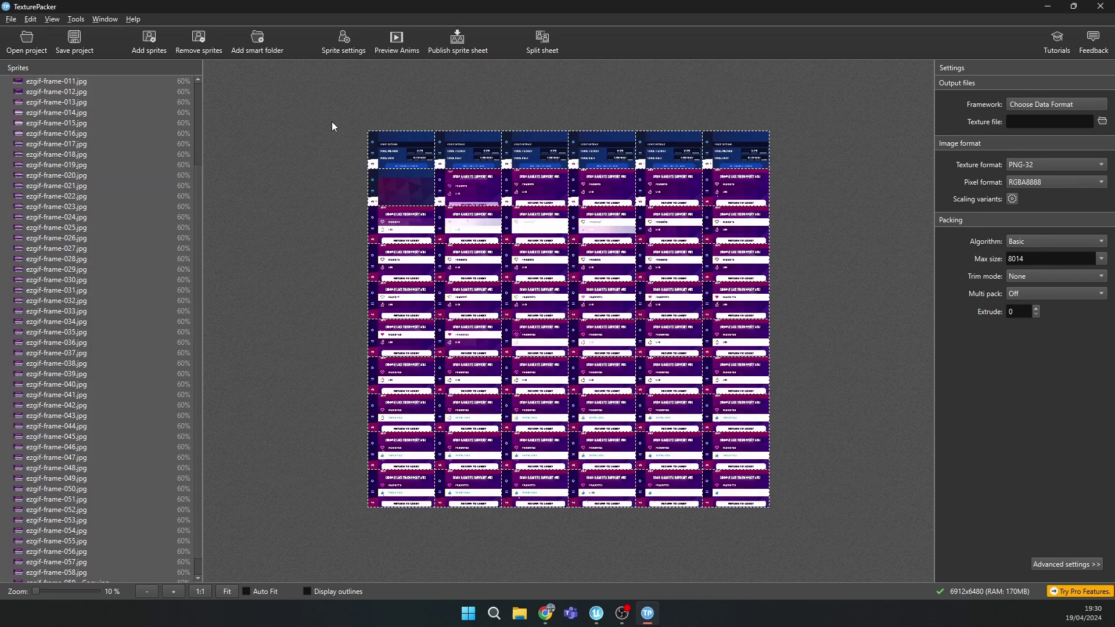
{"action": "left_click", "coordinate": [322, 128]}
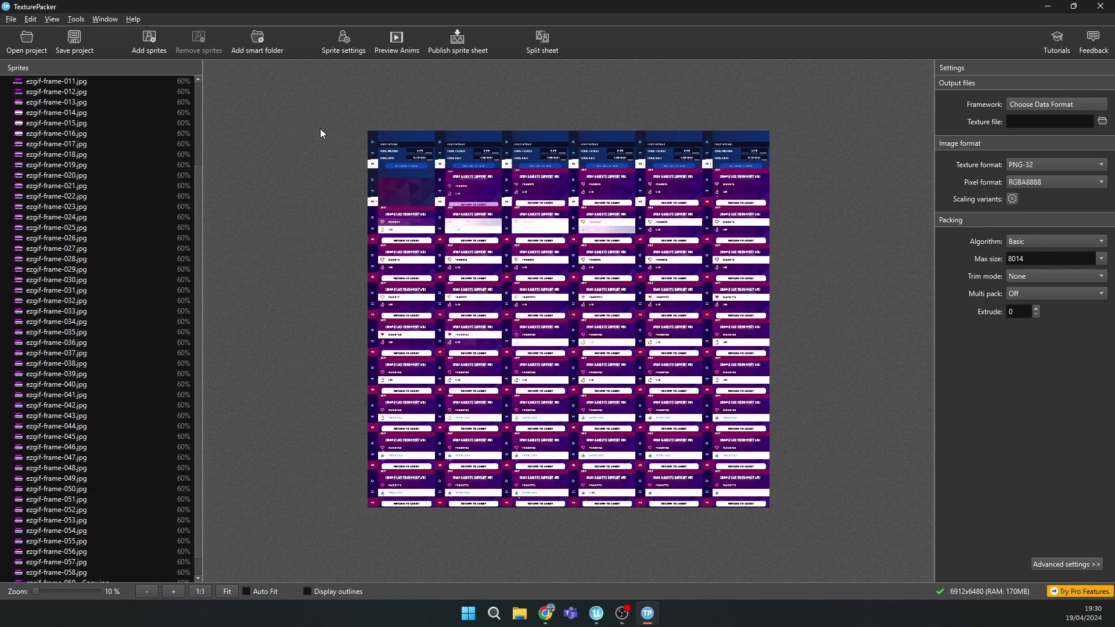
- Start publishing the sprite sheet as a PNG, then dismiss the save dialog without saving
{"action": "left_click", "coordinate": [461, 46]}
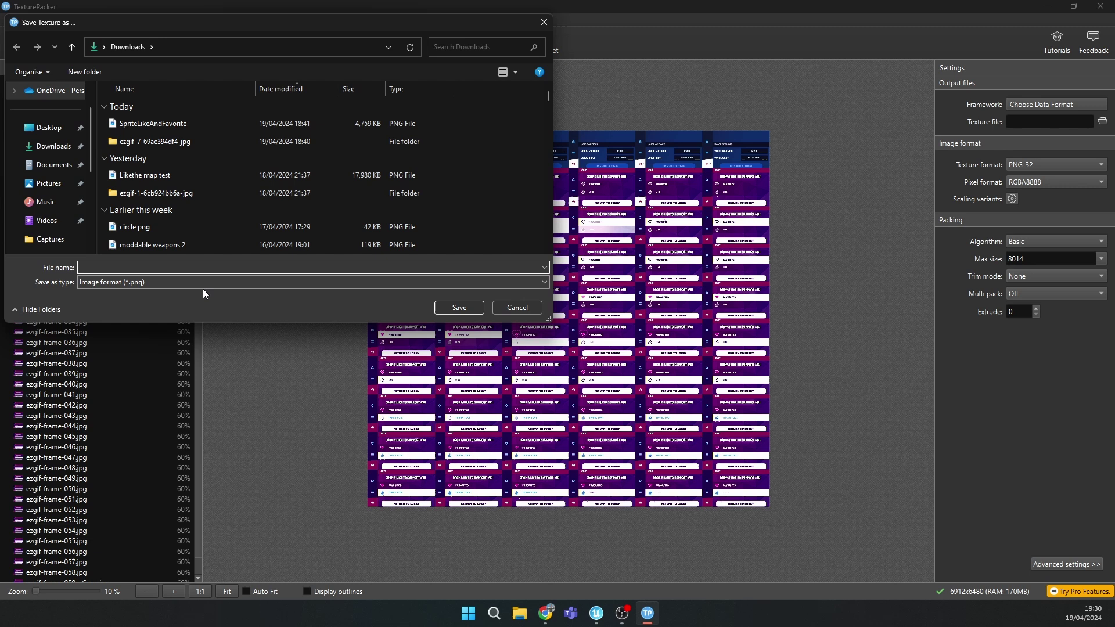
{"action": "left_click", "coordinate": [544, 22]}
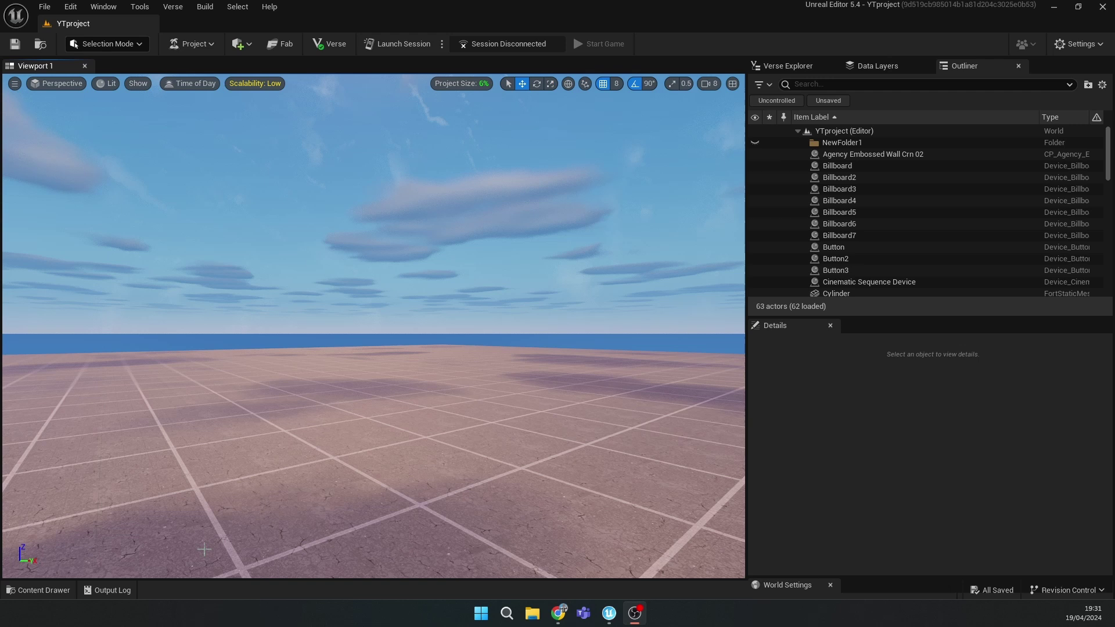
- Switch to the Unreal Editor project and examine the SpriteLikeAndFavorite texture from the project content, then close it
{"action": "left_click", "coordinate": [40, 590]}
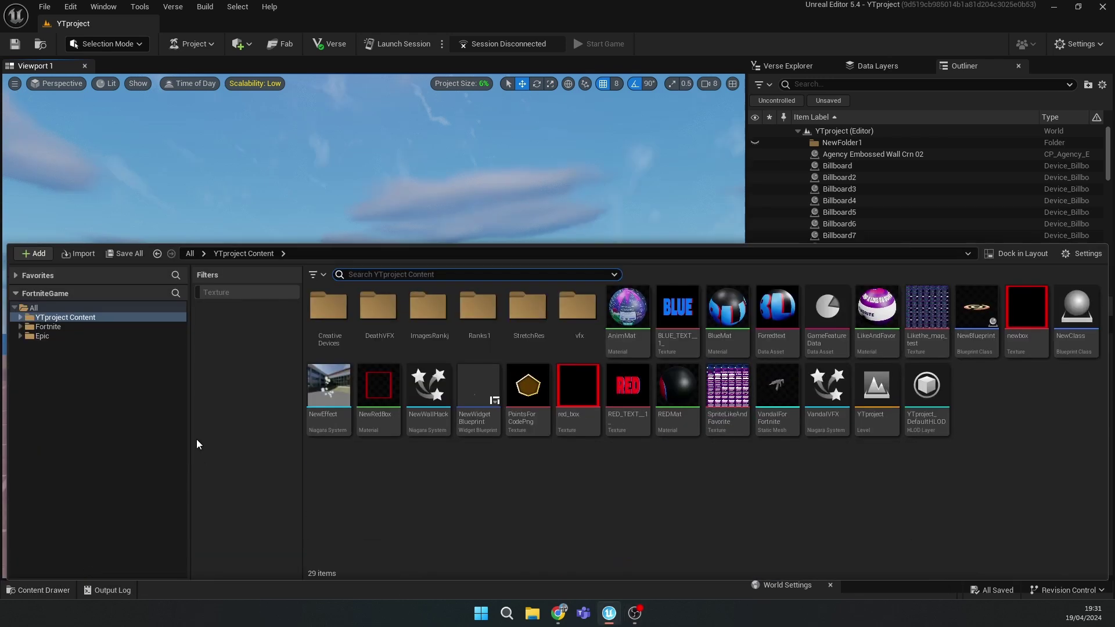
{"action": "left_click", "coordinate": [974, 444]}
{"action": "double_click", "coordinate": [930, 321]}
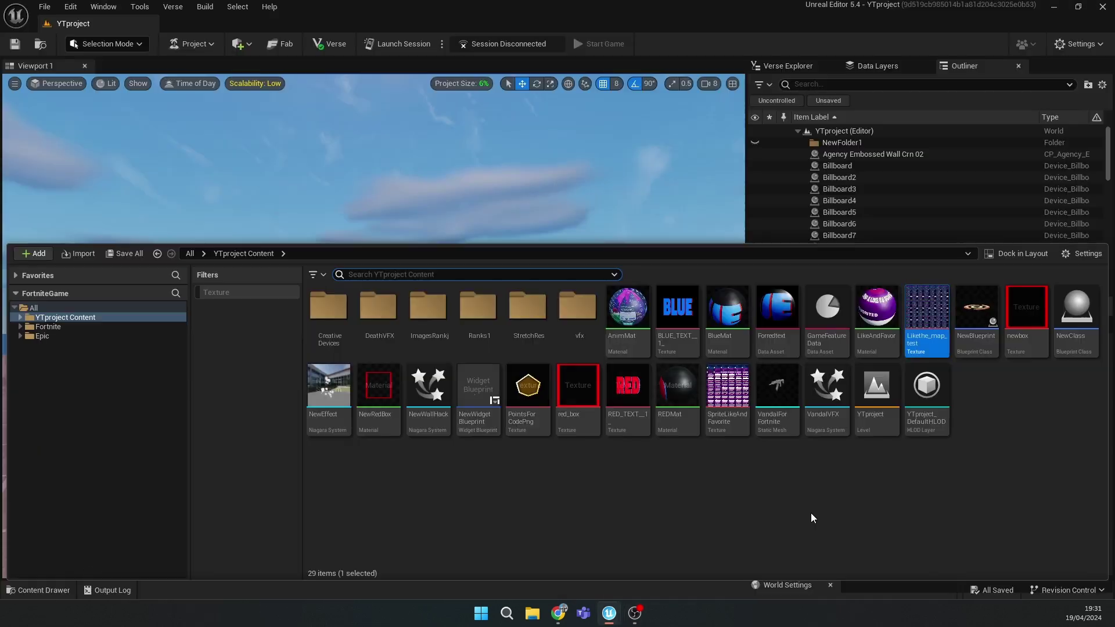
{"action": "left_click", "coordinate": [814, 510]}
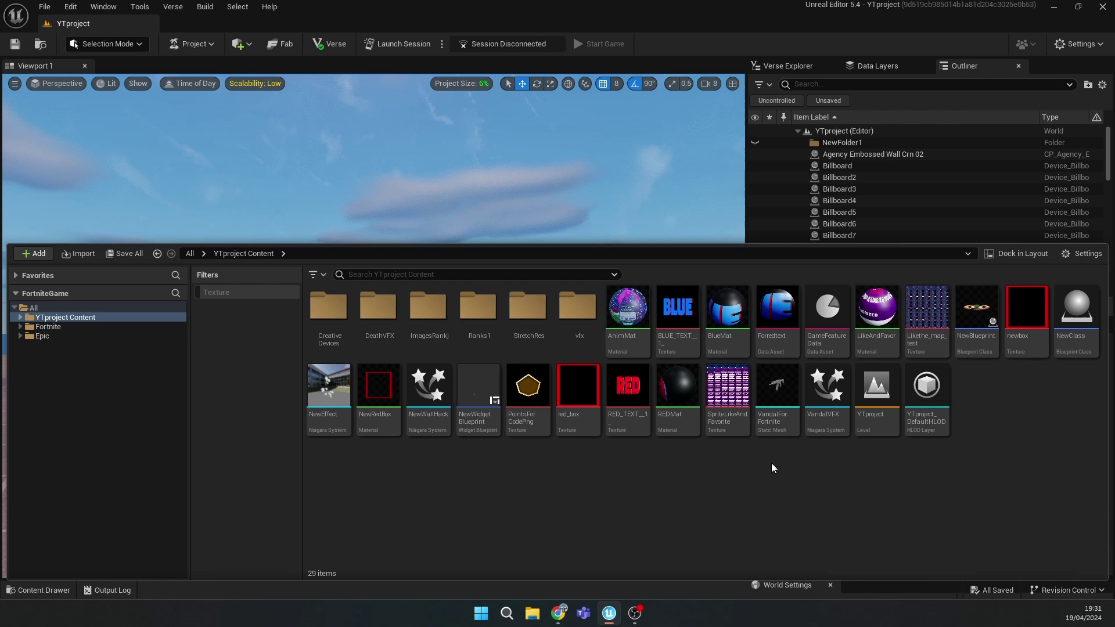
{"action": "double_click", "coordinate": [733, 394]}
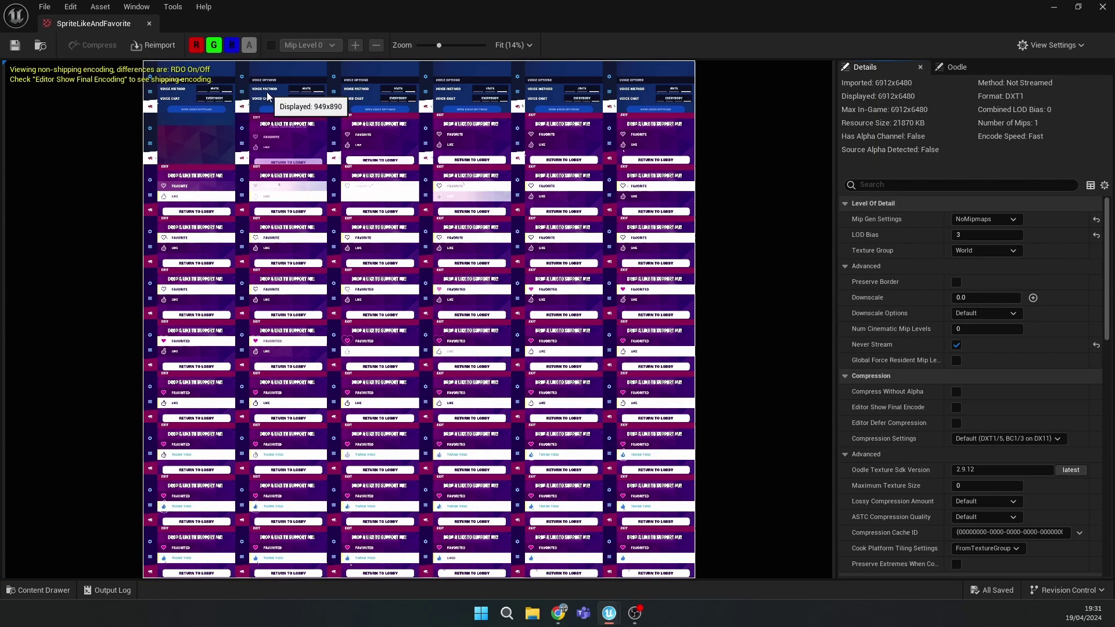
{"action": "scroll", "coordinate": [357, 81], "scroll_direction": "down", "scroll_amount": 1}
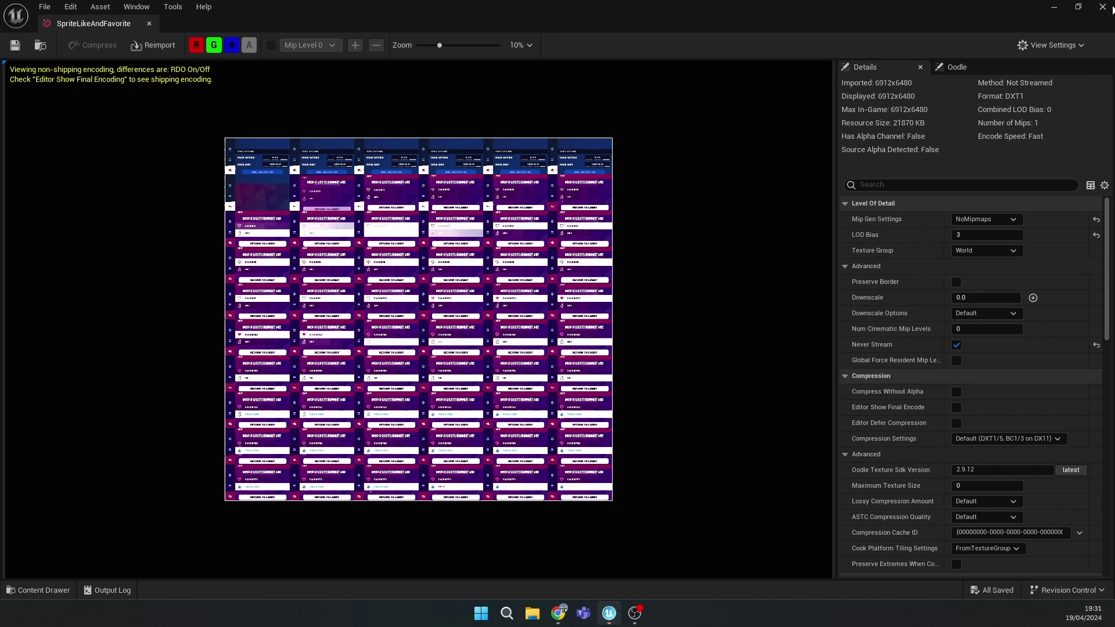
{"action": "left_click", "coordinate": [1102, 7]}
- Open the LikeAndFavor material and examine its Texture Sample's texture and the inputs of its FlipBook node
{"action": "left_click", "coordinate": [38, 589]}
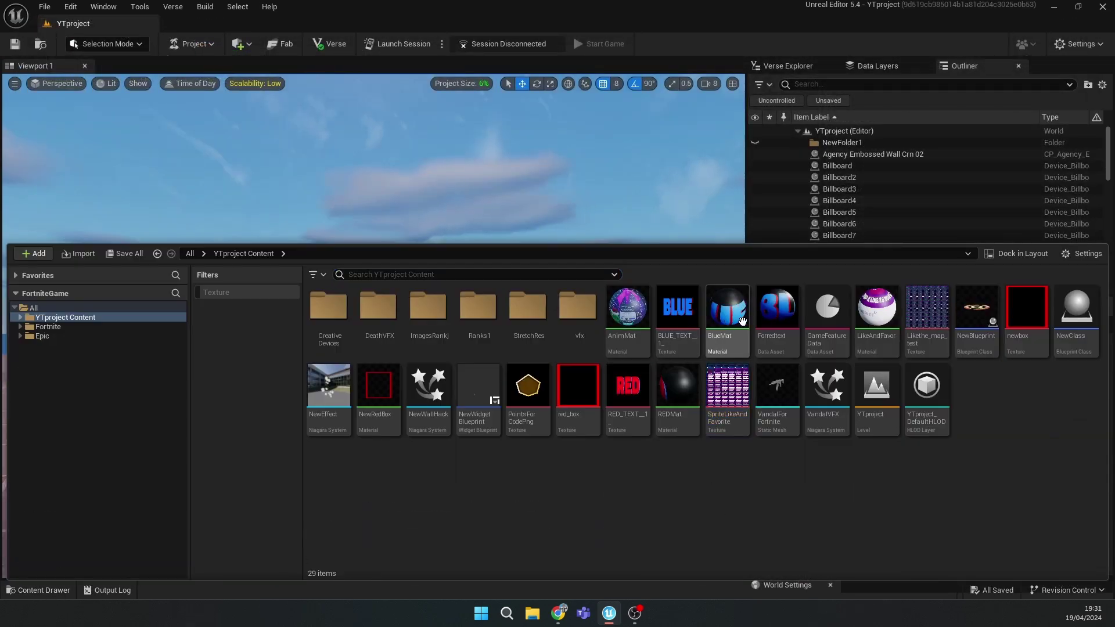
{"action": "double_click", "coordinate": [875, 311]}
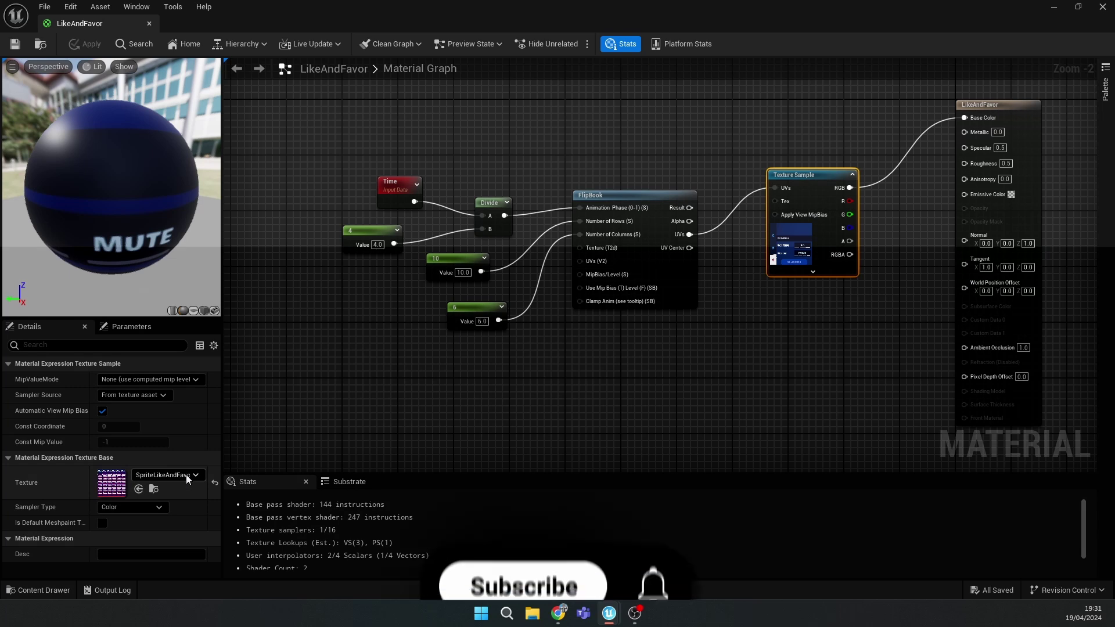
{"action": "left_click", "coordinate": [186, 474]}
{"action": "left_click", "coordinate": [427, 371]}
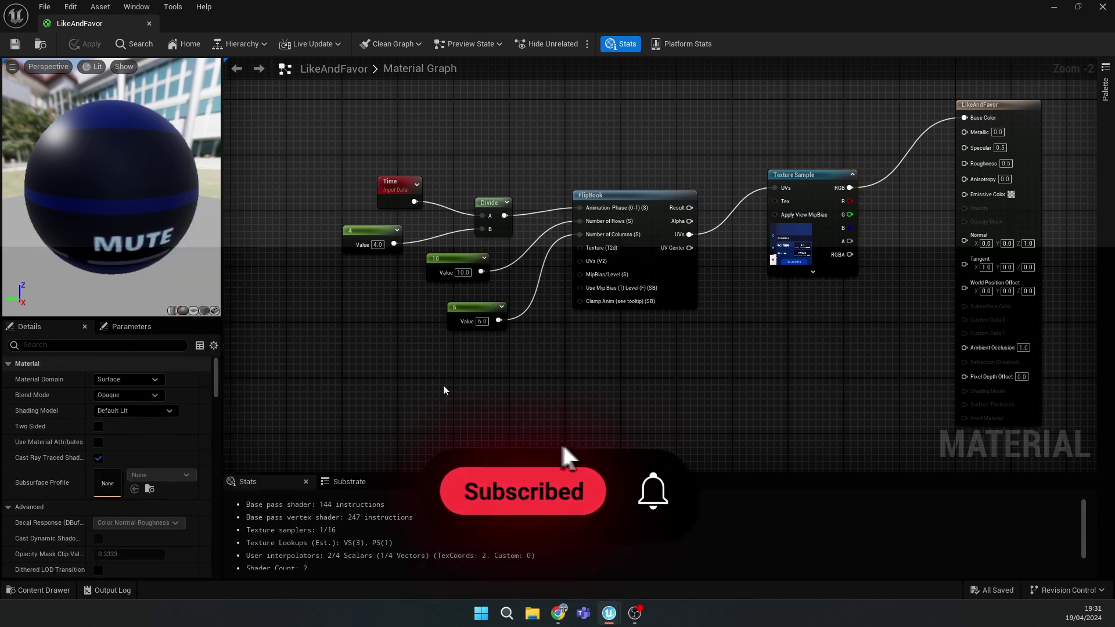
{"action": "scroll", "coordinate": [622, 373], "scroll_direction": "up", "scroll_amount": 1}
{"action": "left_click", "coordinate": [643, 179]}
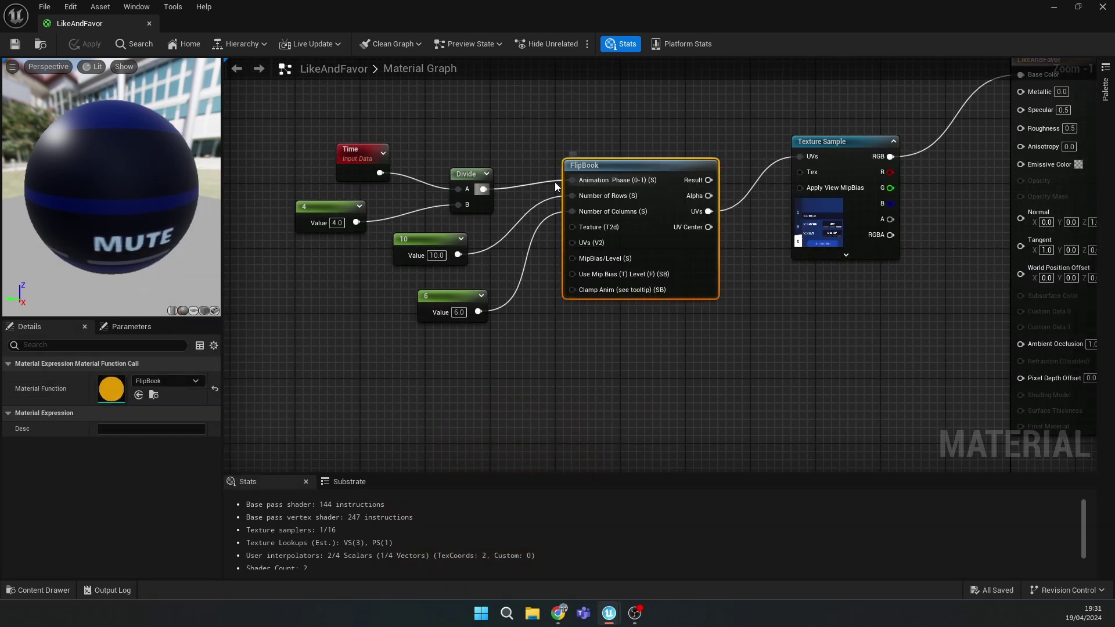
{"action": "mouse_move", "coordinate": [573, 180]}
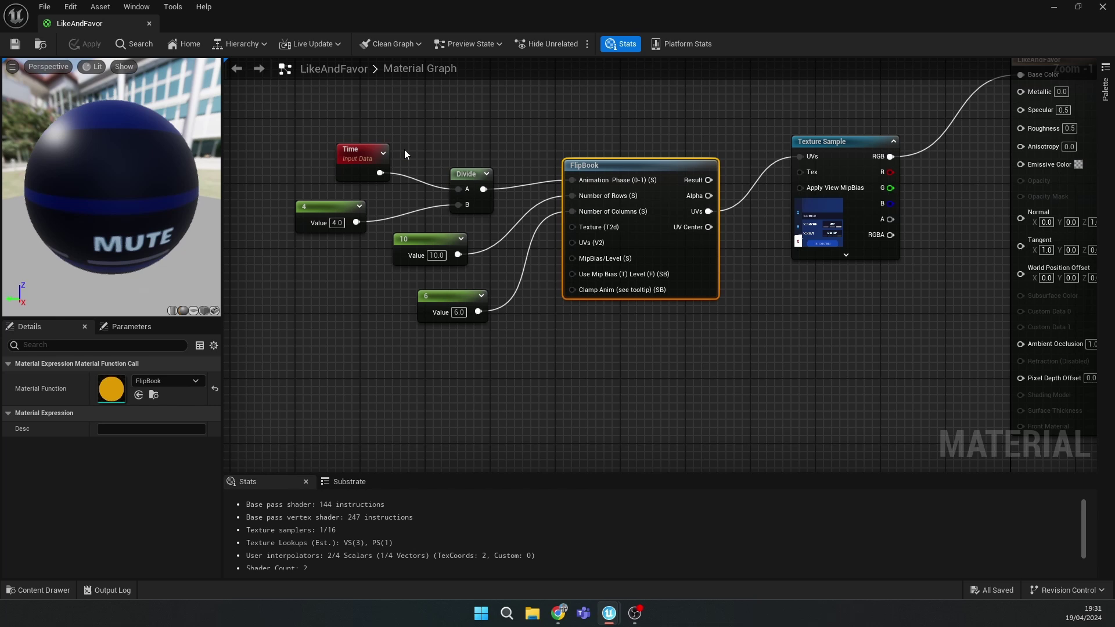
- Rearrange the Time, Divide and three constant nodes feeding the FlipBook node, and apply the material changes
{"action": "left_click_drag", "start_coordinate": [366, 149], "coordinate": [350, 141]}
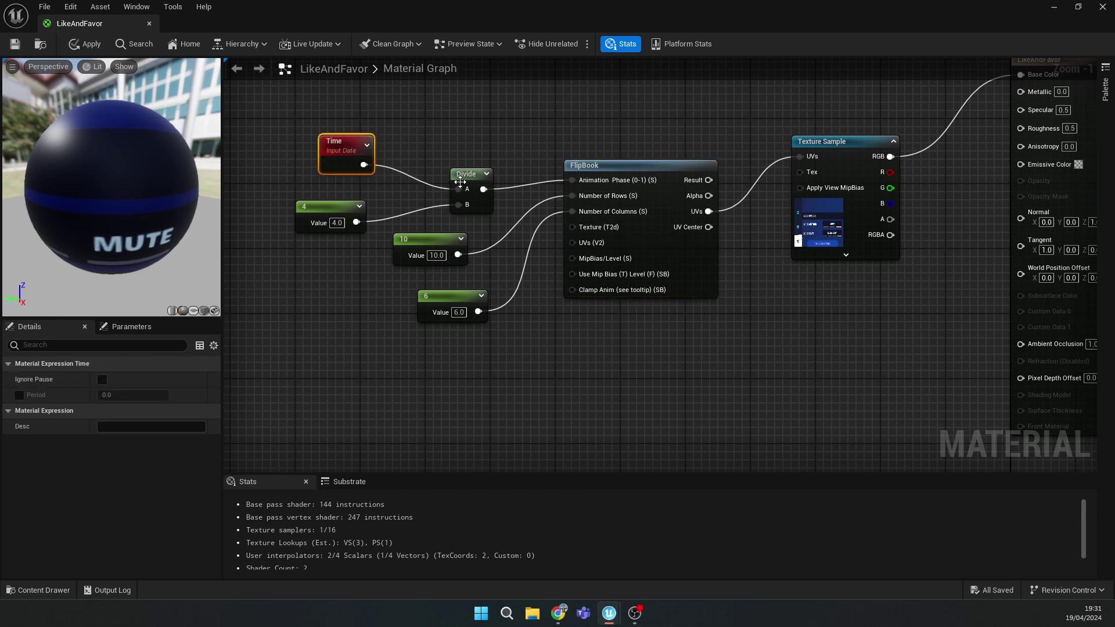
{"action": "left_click_drag", "start_coordinate": [466, 185], "coordinate": [447, 169]}
{"action": "left_click_drag", "start_coordinate": [302, 216], "coordinate": [326, 208]}
{"action": "left_click_drag", "start_coordinate": [421, 238], "coordinate": [404, 255]}
{"action": "left_click_drag", "start_coordinate": [433, 296], "coordinate": [463, 312]}
{"action": "left_click", "coordinate": [505, 273]}
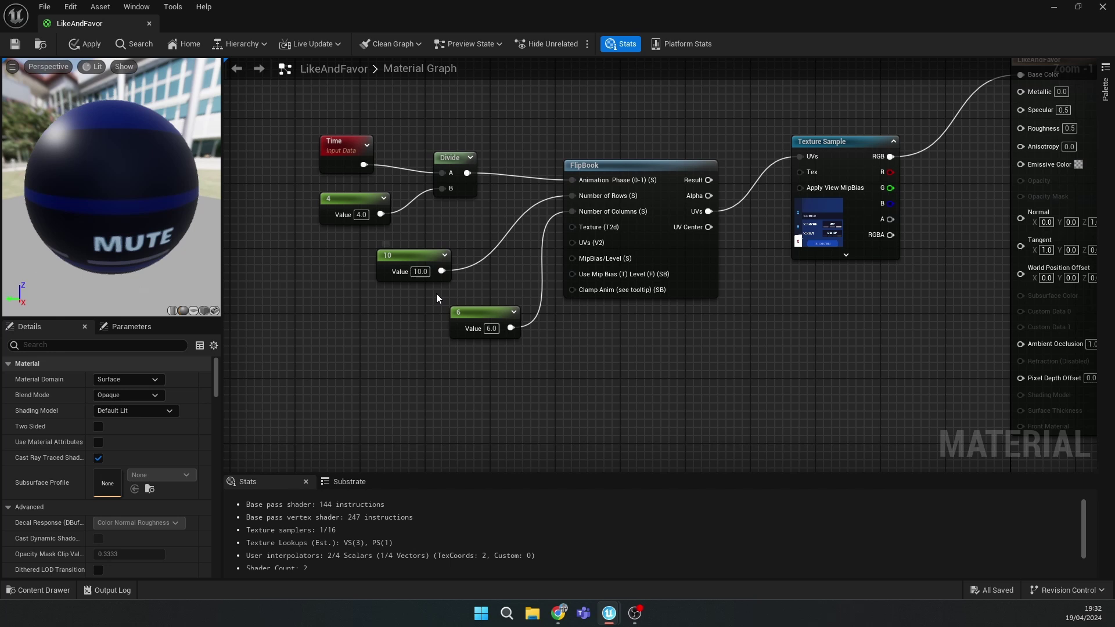
{"action": "left_click_drag", "start_coordinate": [481, 310], "coordinate": [431, 324]}
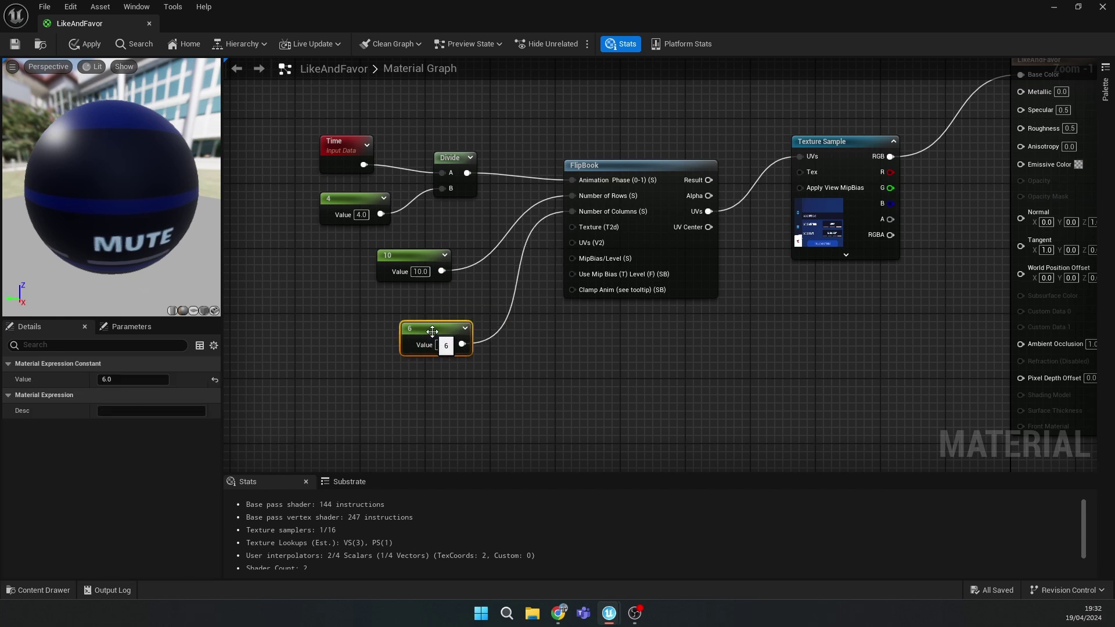
{"action": "left_click", "coordinate": [85, 45]}
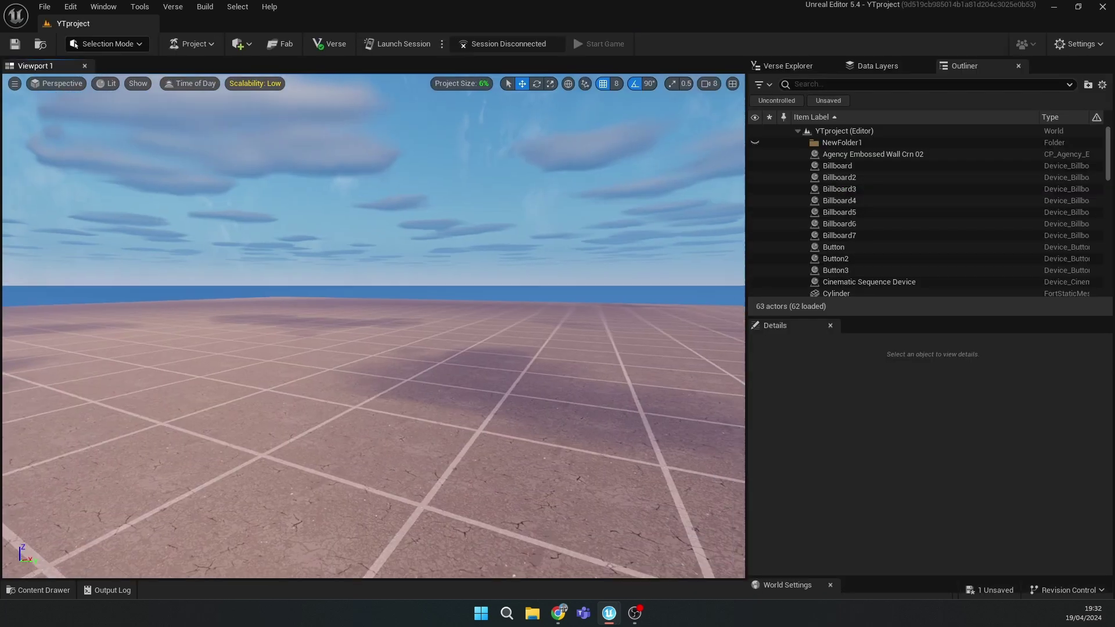
- Apply the LikeAndFavor material to the stone wall behind the billboard in the level
{"action": "right_click_drag", "start_coordinate": [373, 325], "coordinate": [473, 310]}
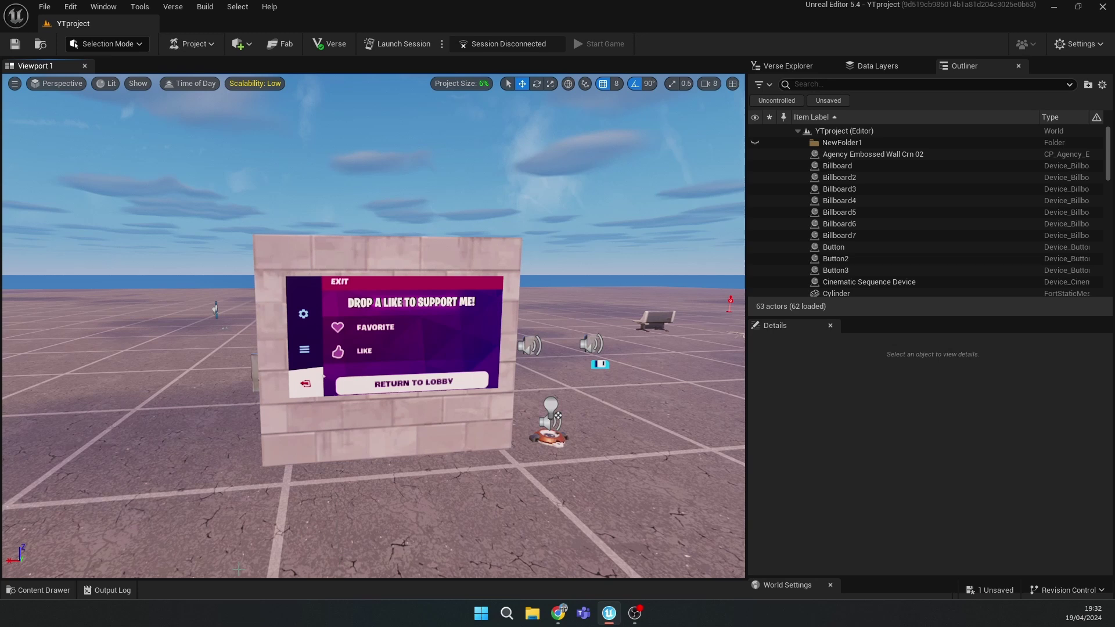
{"action": "left_click", "coordinate": [38, 590]}
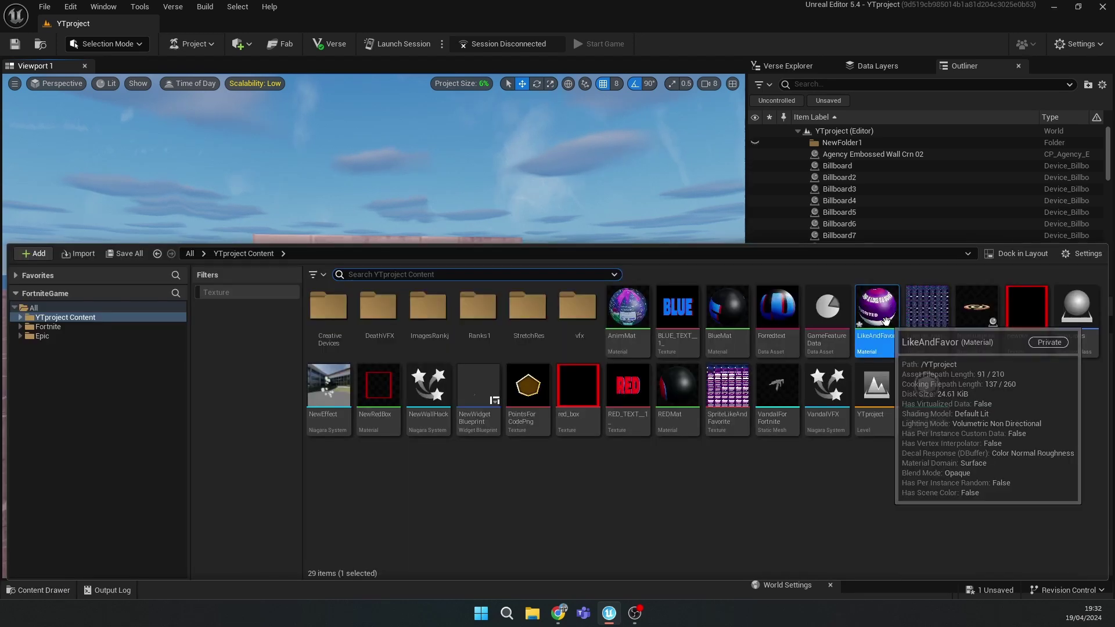
{"action": "left_click_drag", "start_coordinate": [876, 308], "coordinate": [455, 246]}
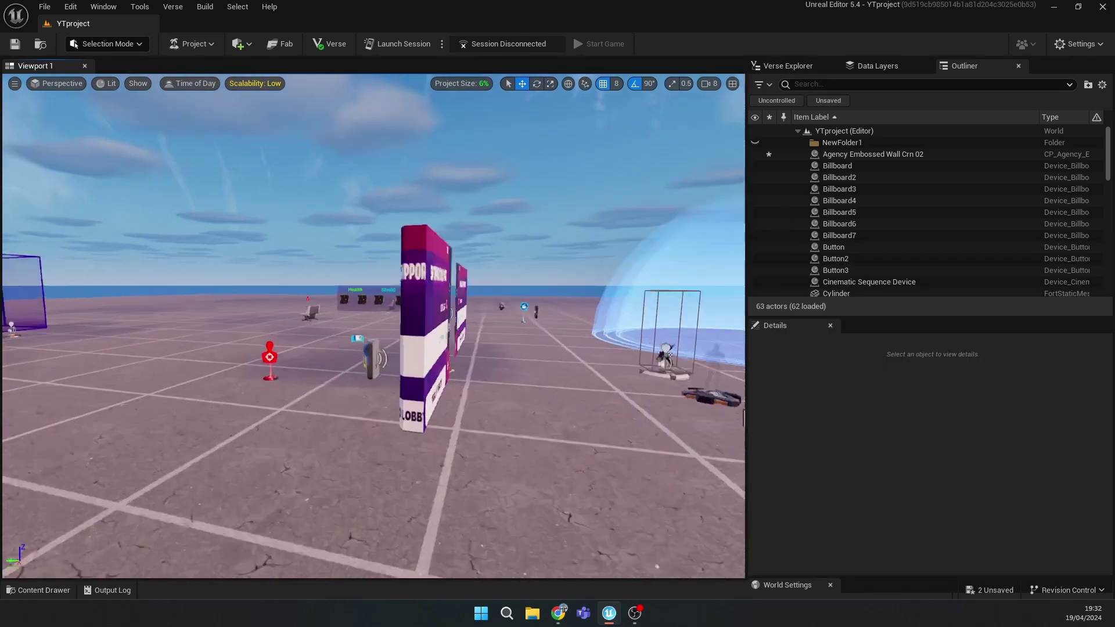
{"action": "mouse_move", "coordinate": [371, 325]}
{"action": "right_mouse_down"}
{"action": "mouse_move", "coordinate": [359, 331]}
{"action": "mouse_move", "coordinate": [372, 325]}
{"action": "right_mouse_up"}
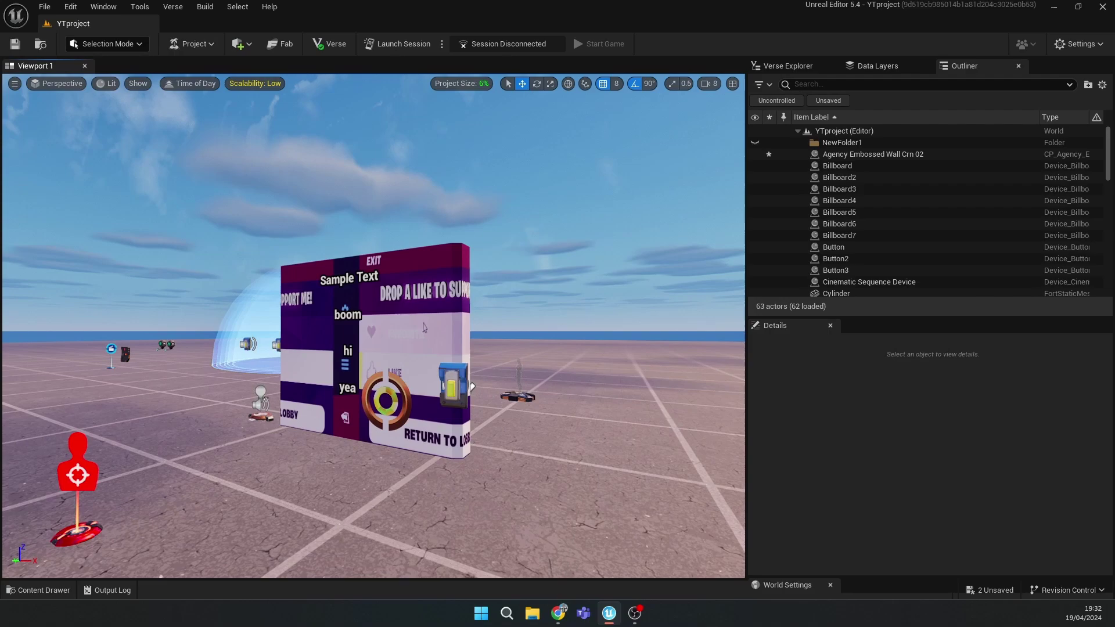